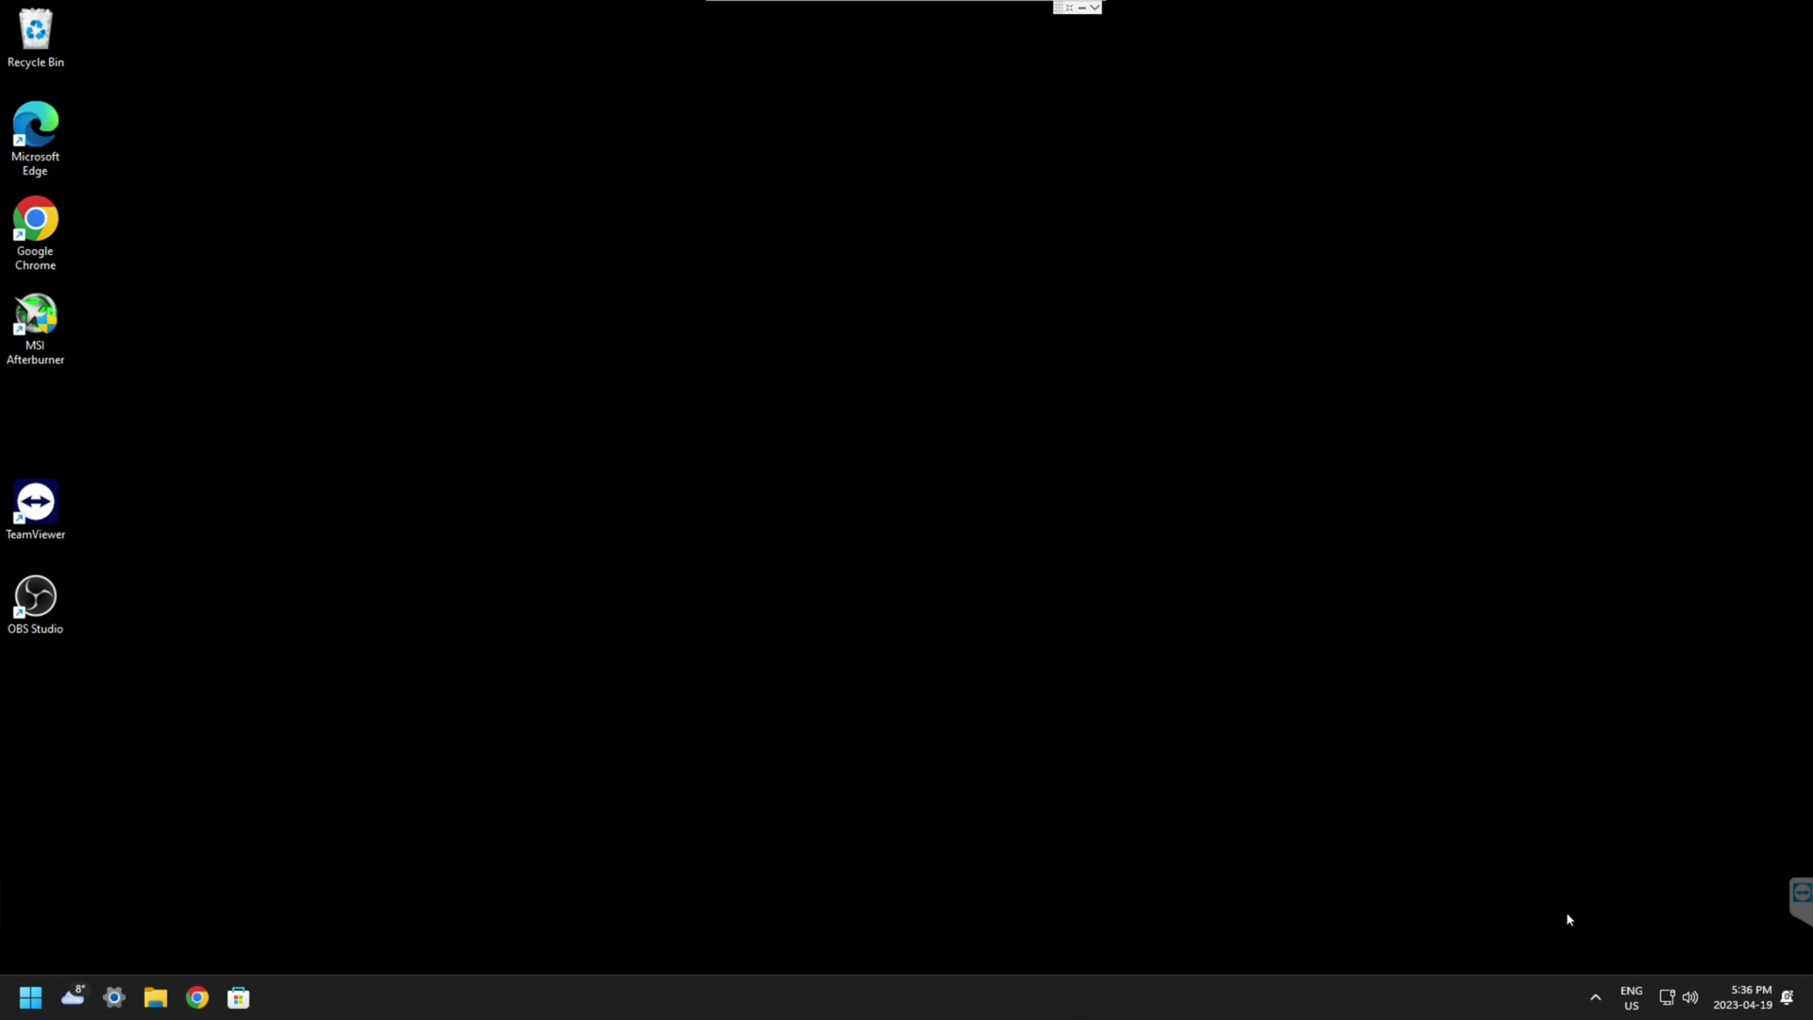
Launch AMD Software: Adrenalin Edition from the hidden system tray icons.
left_click(1596, 999)
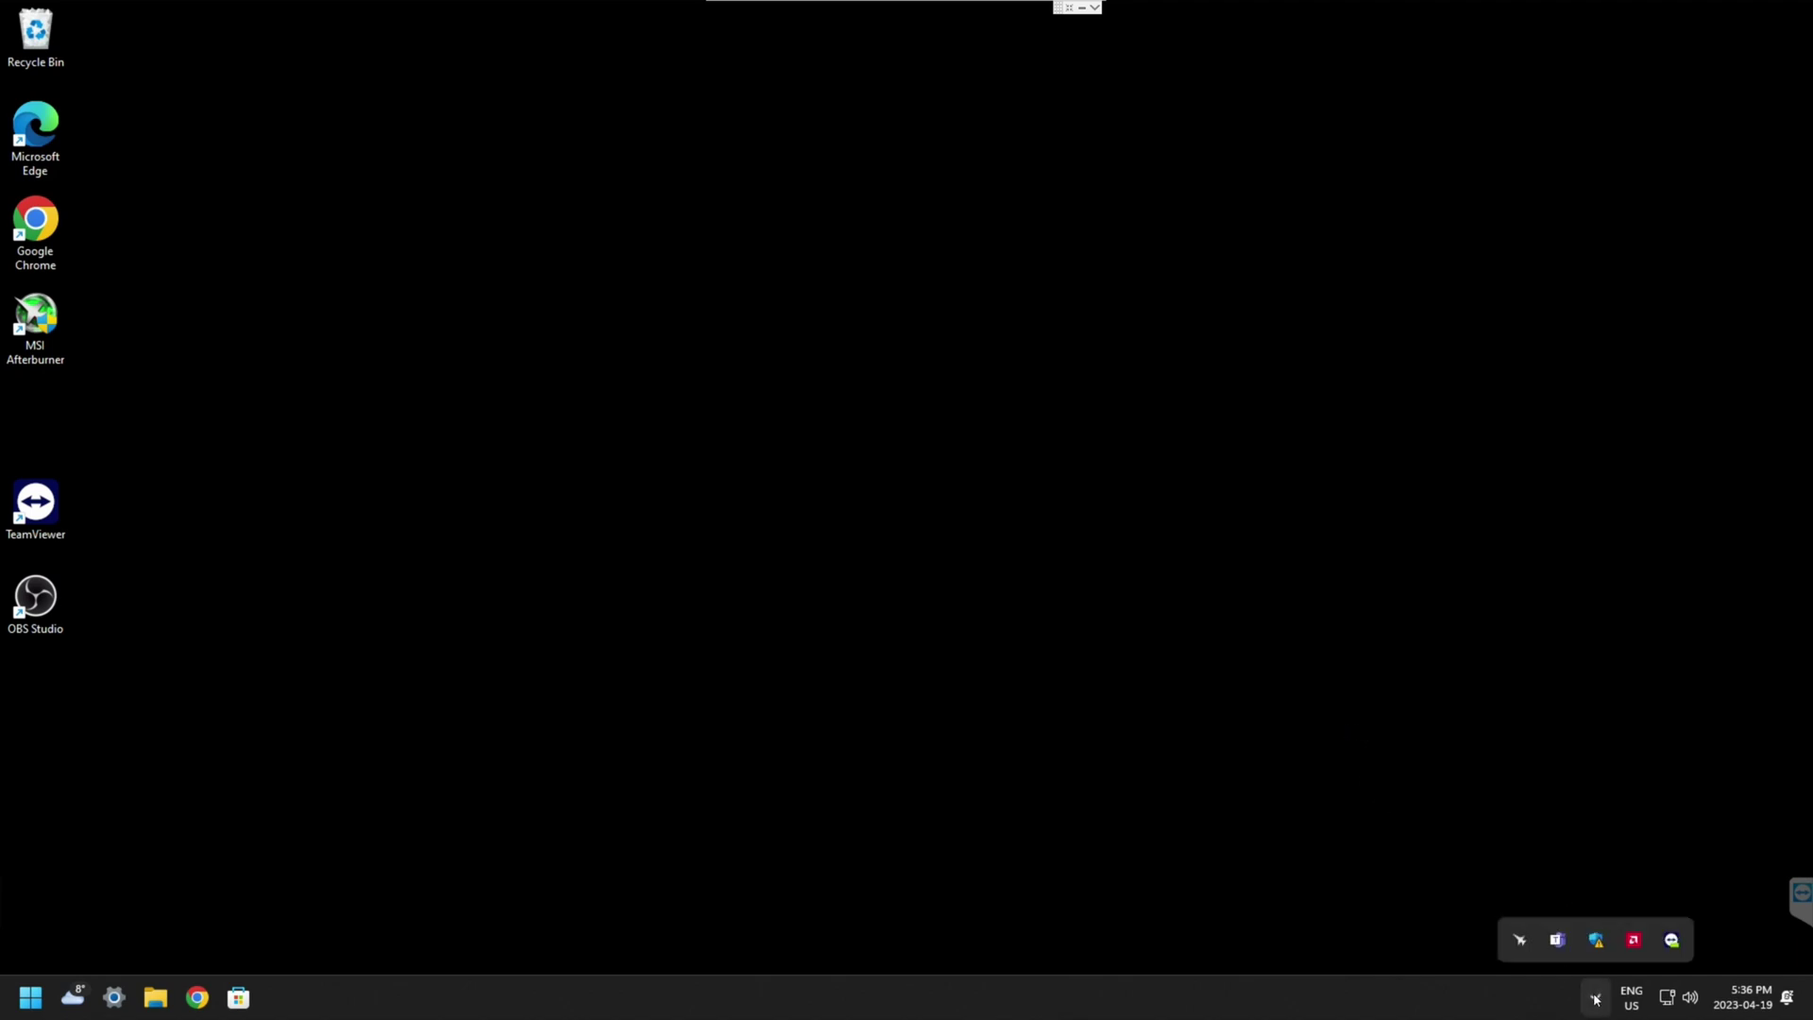
left_click(1634, 943)
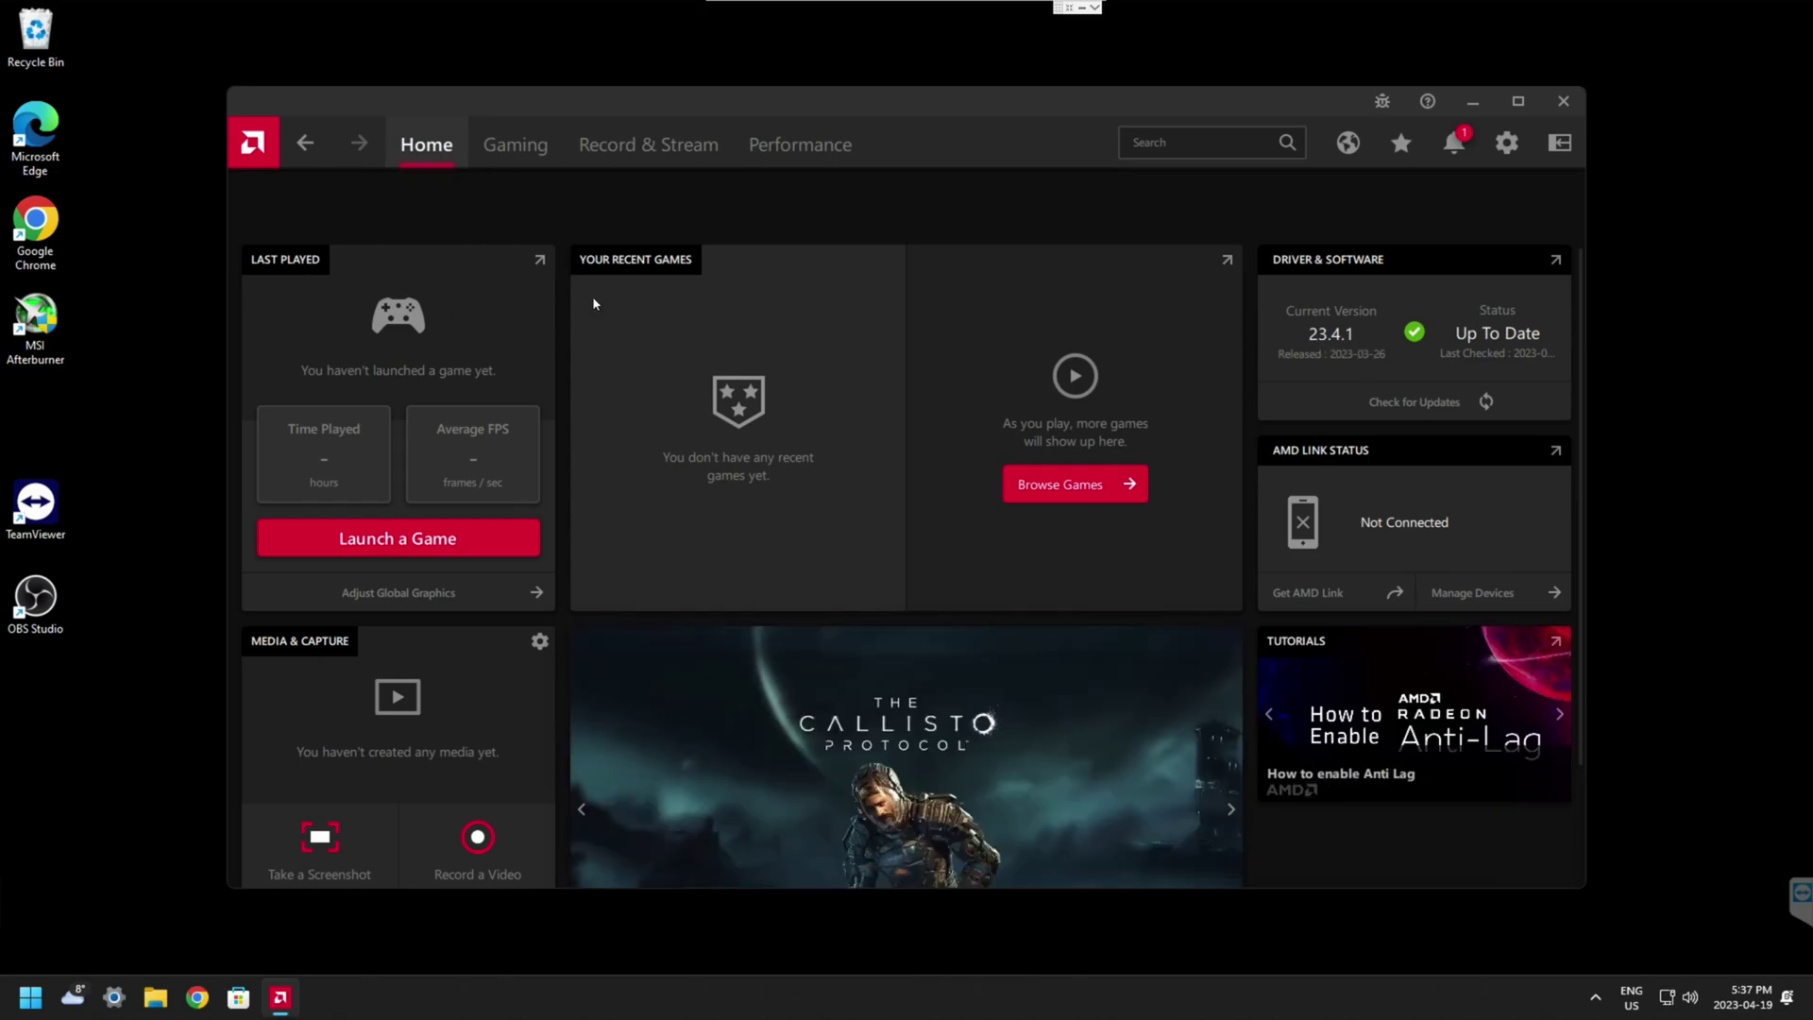
Enable AMD Noise Suppression under Settings > Audio & Video and skip the setup prompt.
left_click(1507, 143)
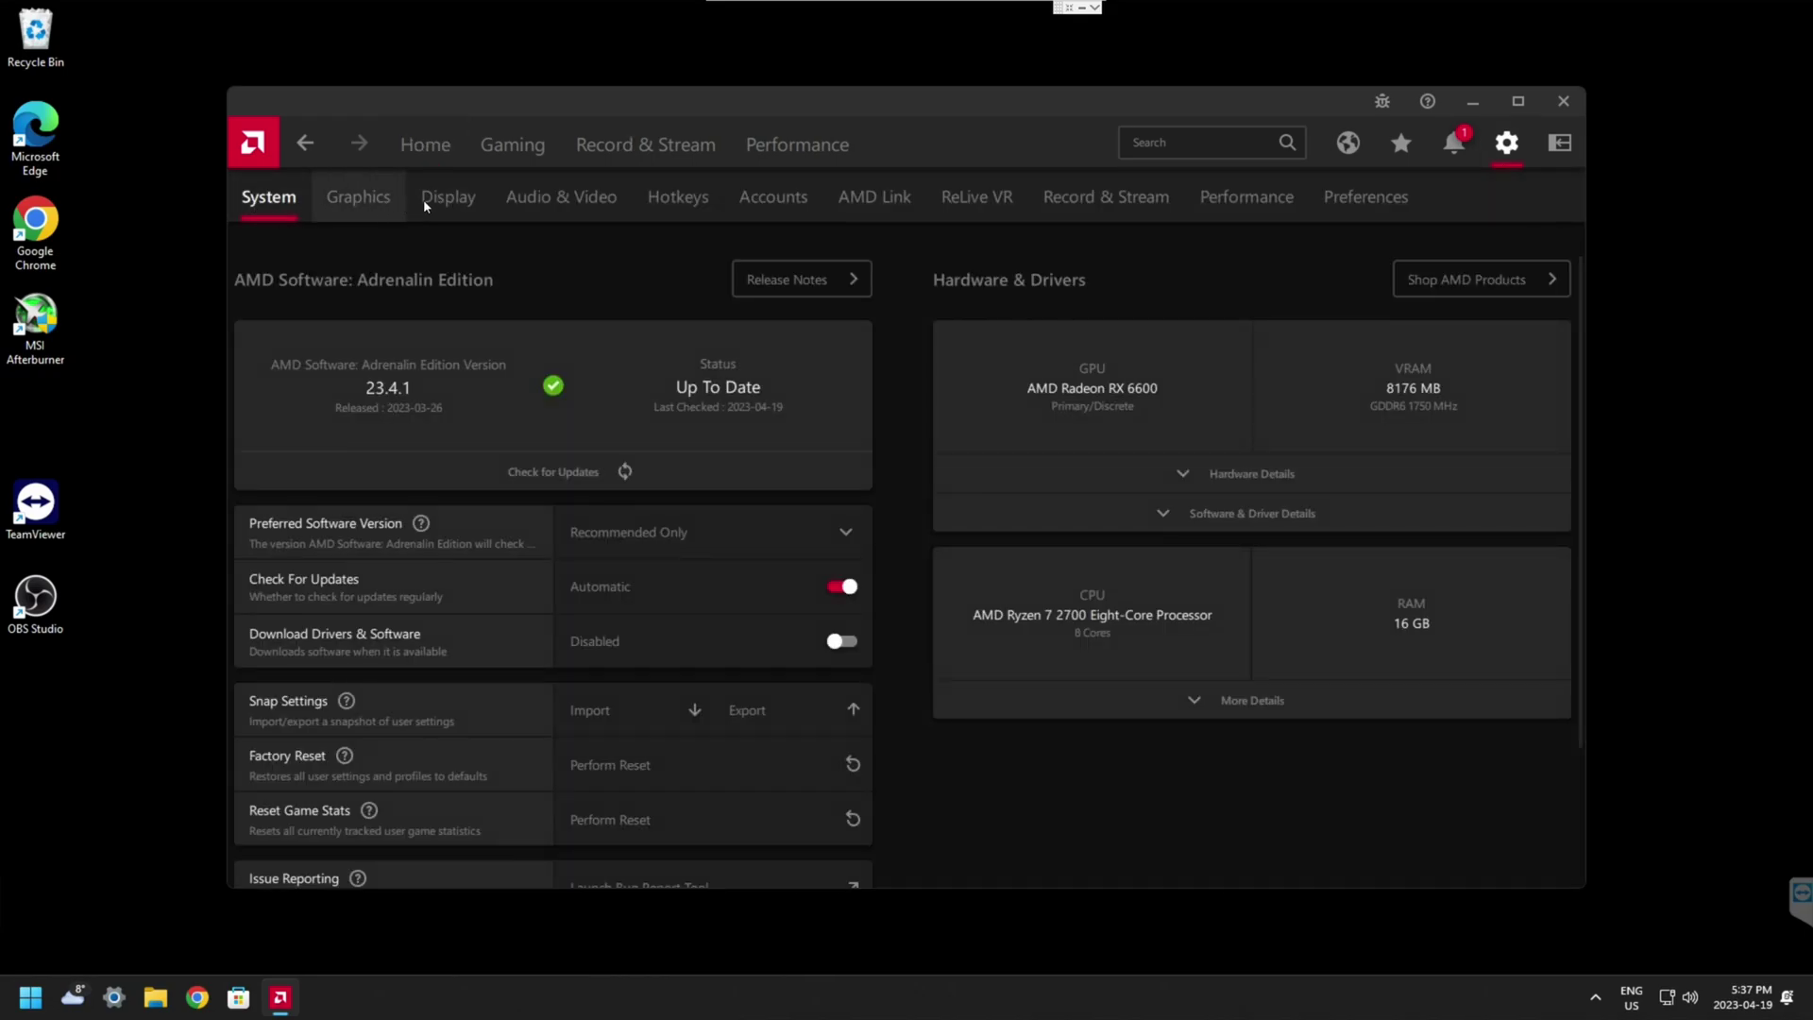
left_click(579, 193)
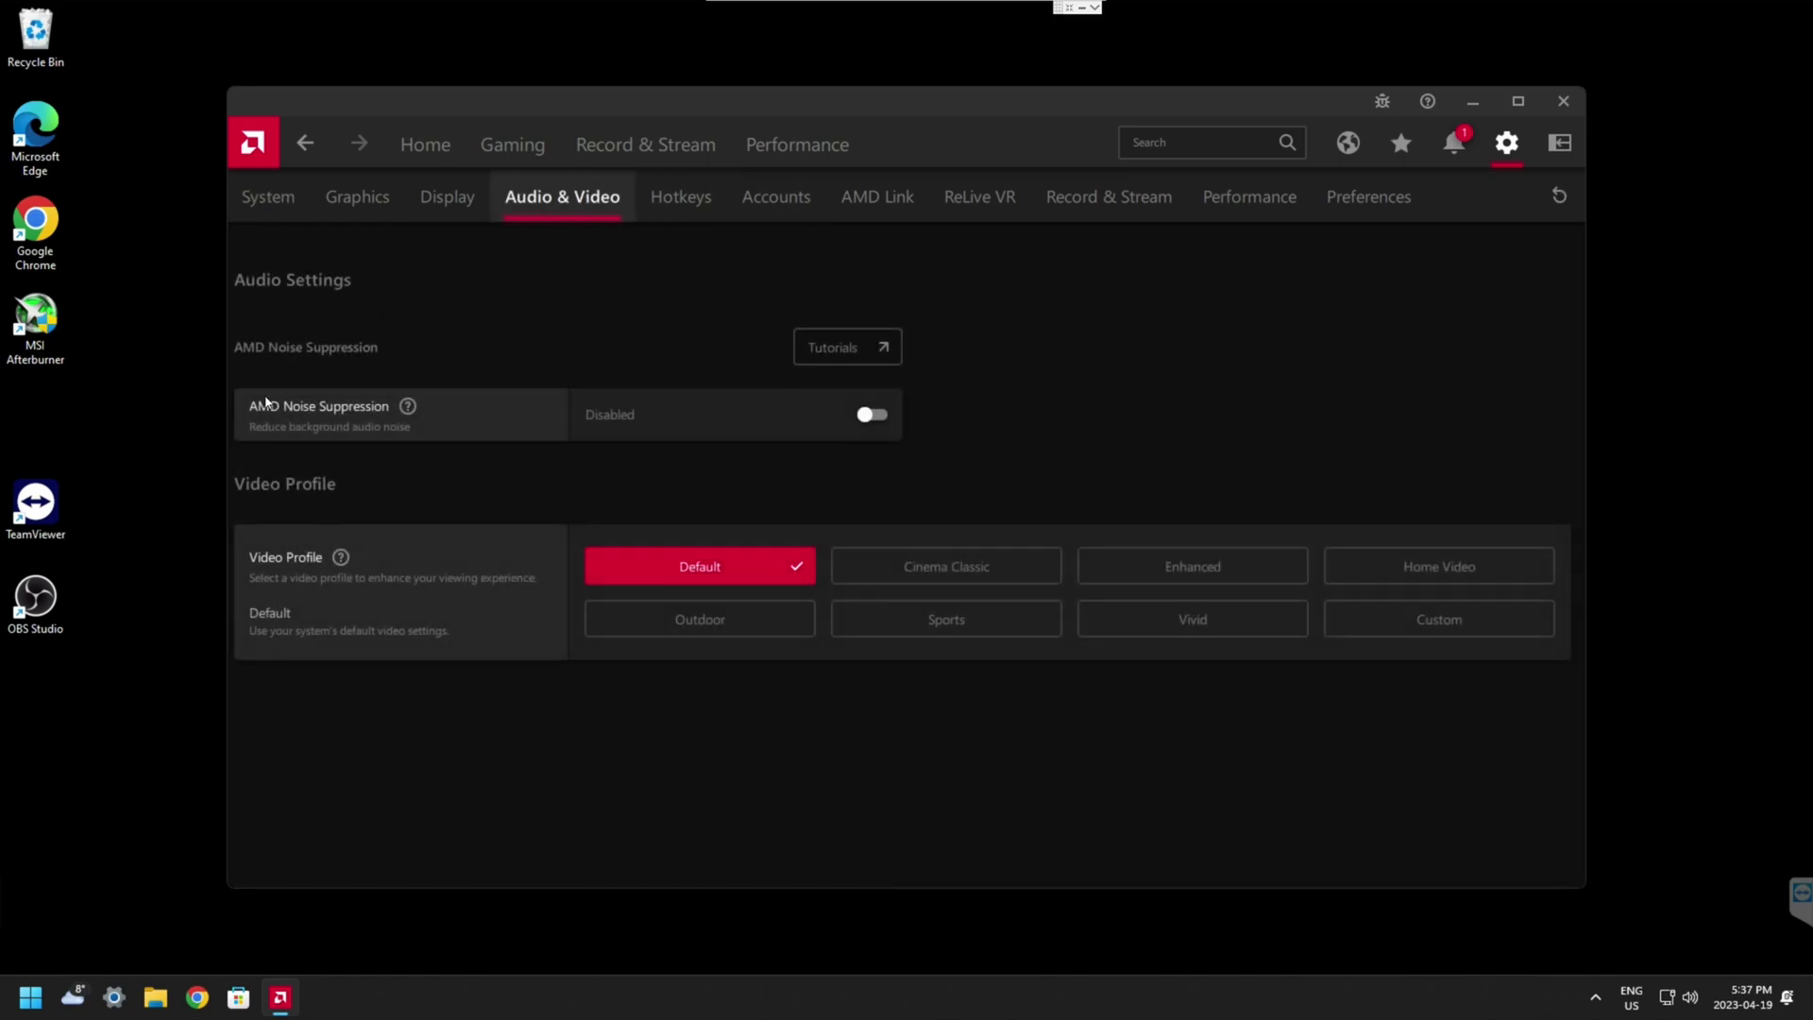
left_click(873, 416)
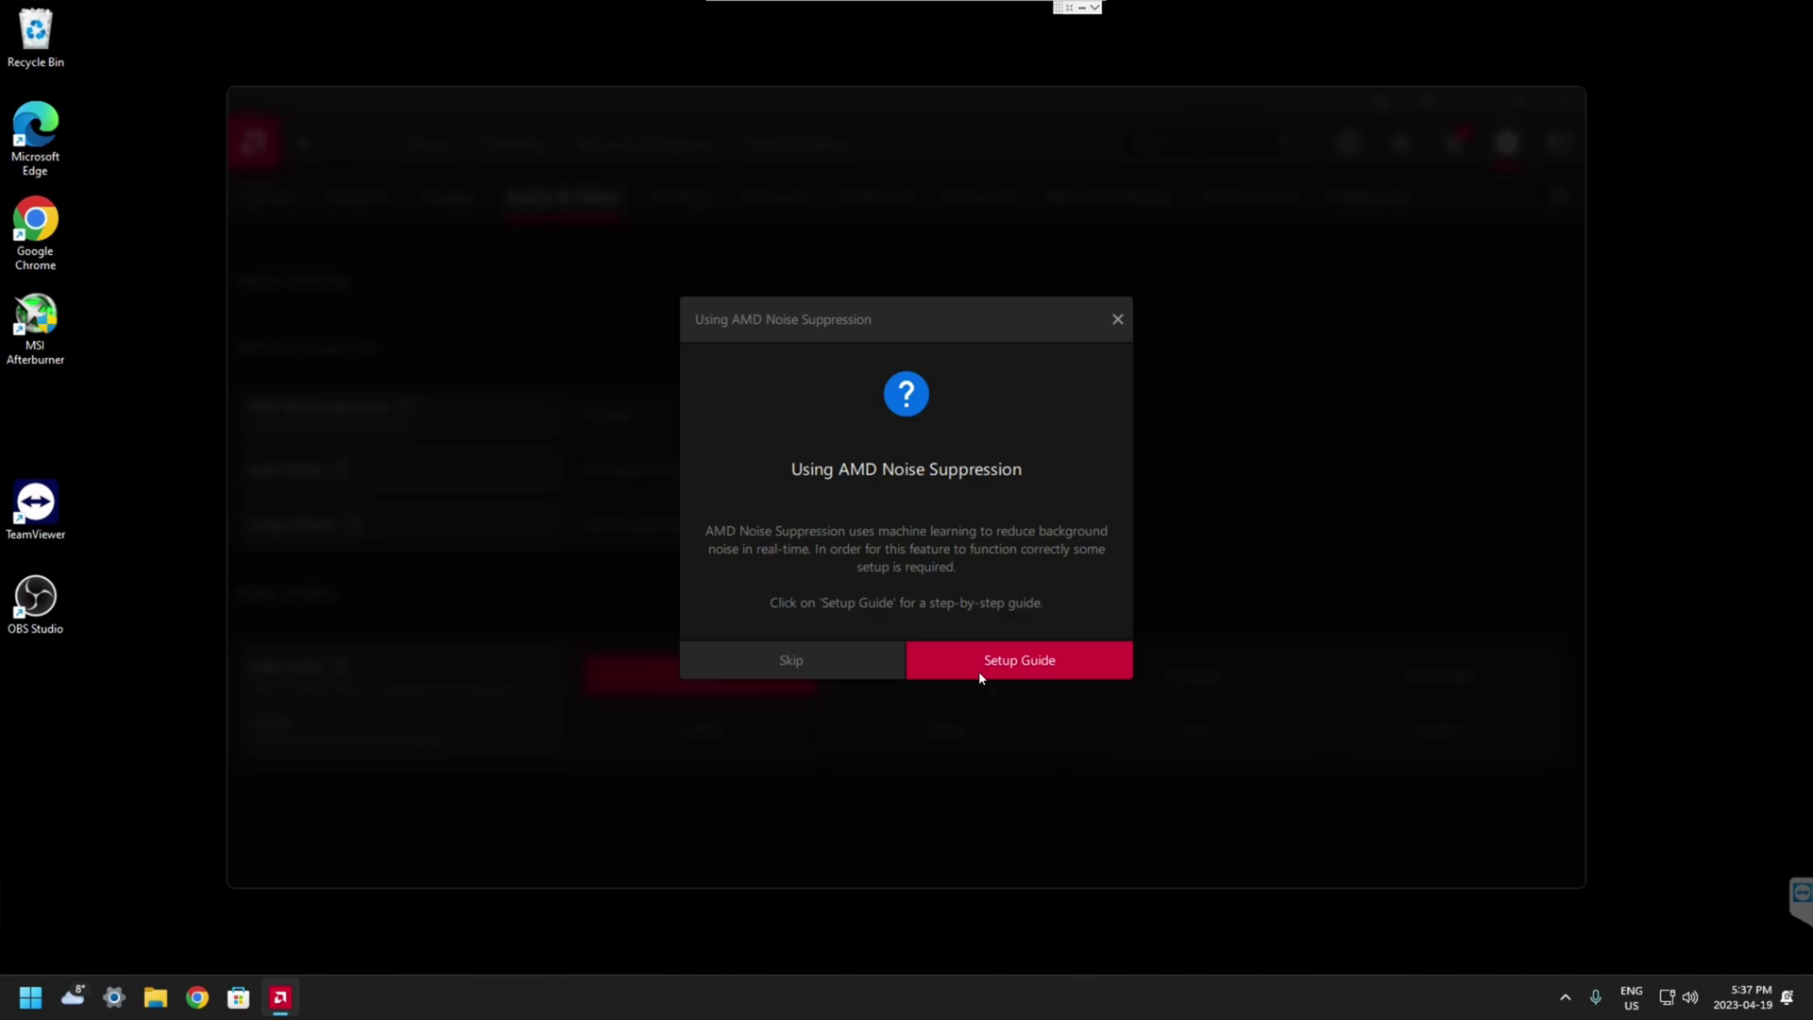
left_click(809, 658)
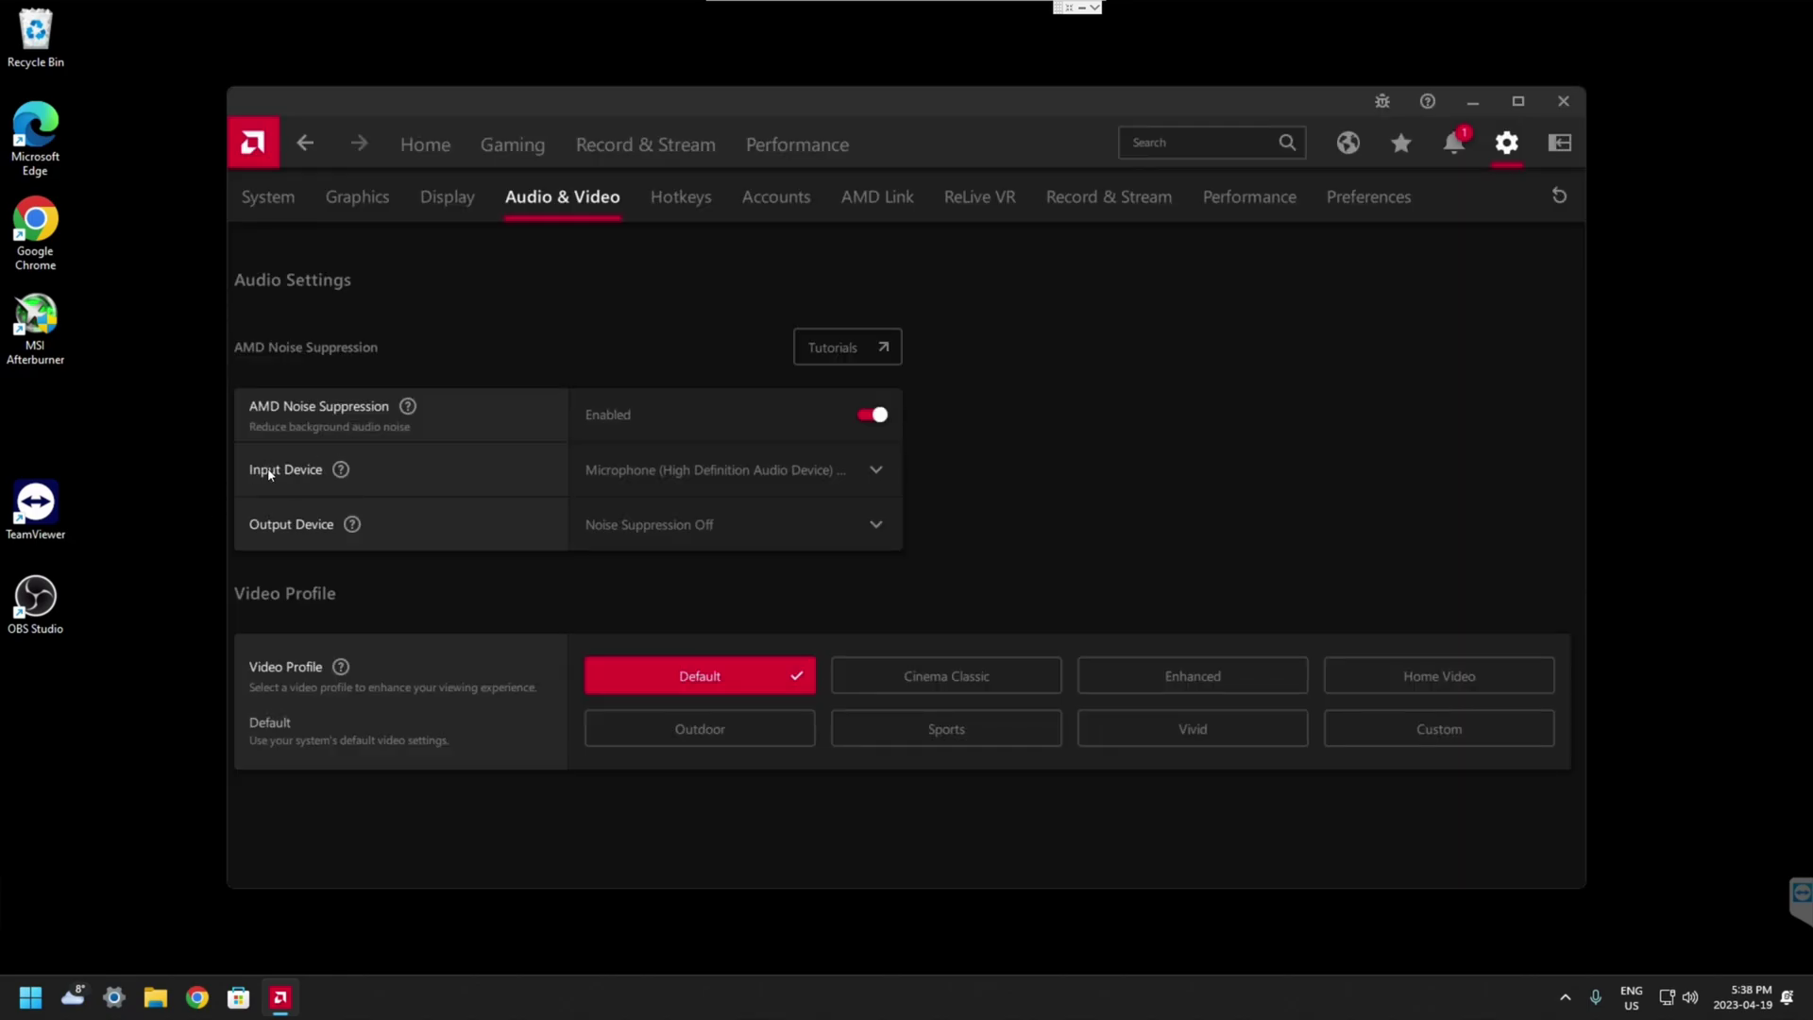
Review the available input devices, then bring up the taskbar sound options.
left_click(826, 467)
left_click(689, 612)
right_click(1691, 998)
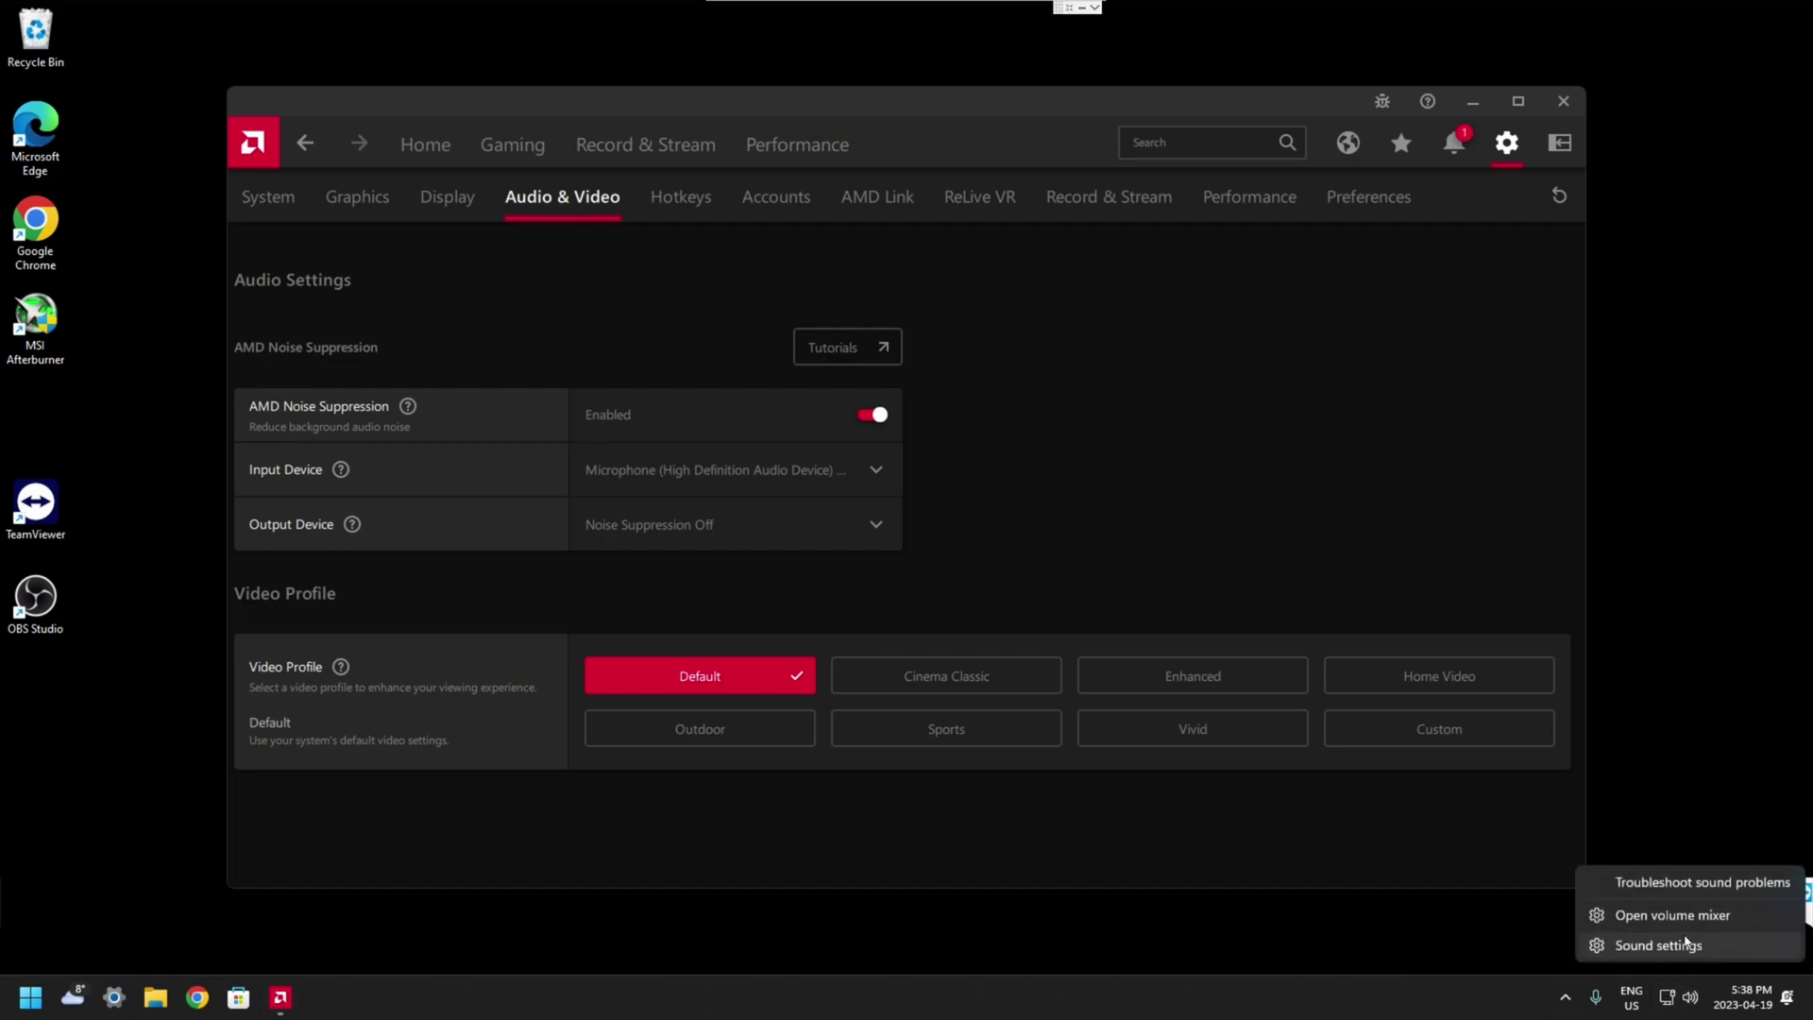
left_click(1689, 944)
scroll(996, 693, "down", 3)
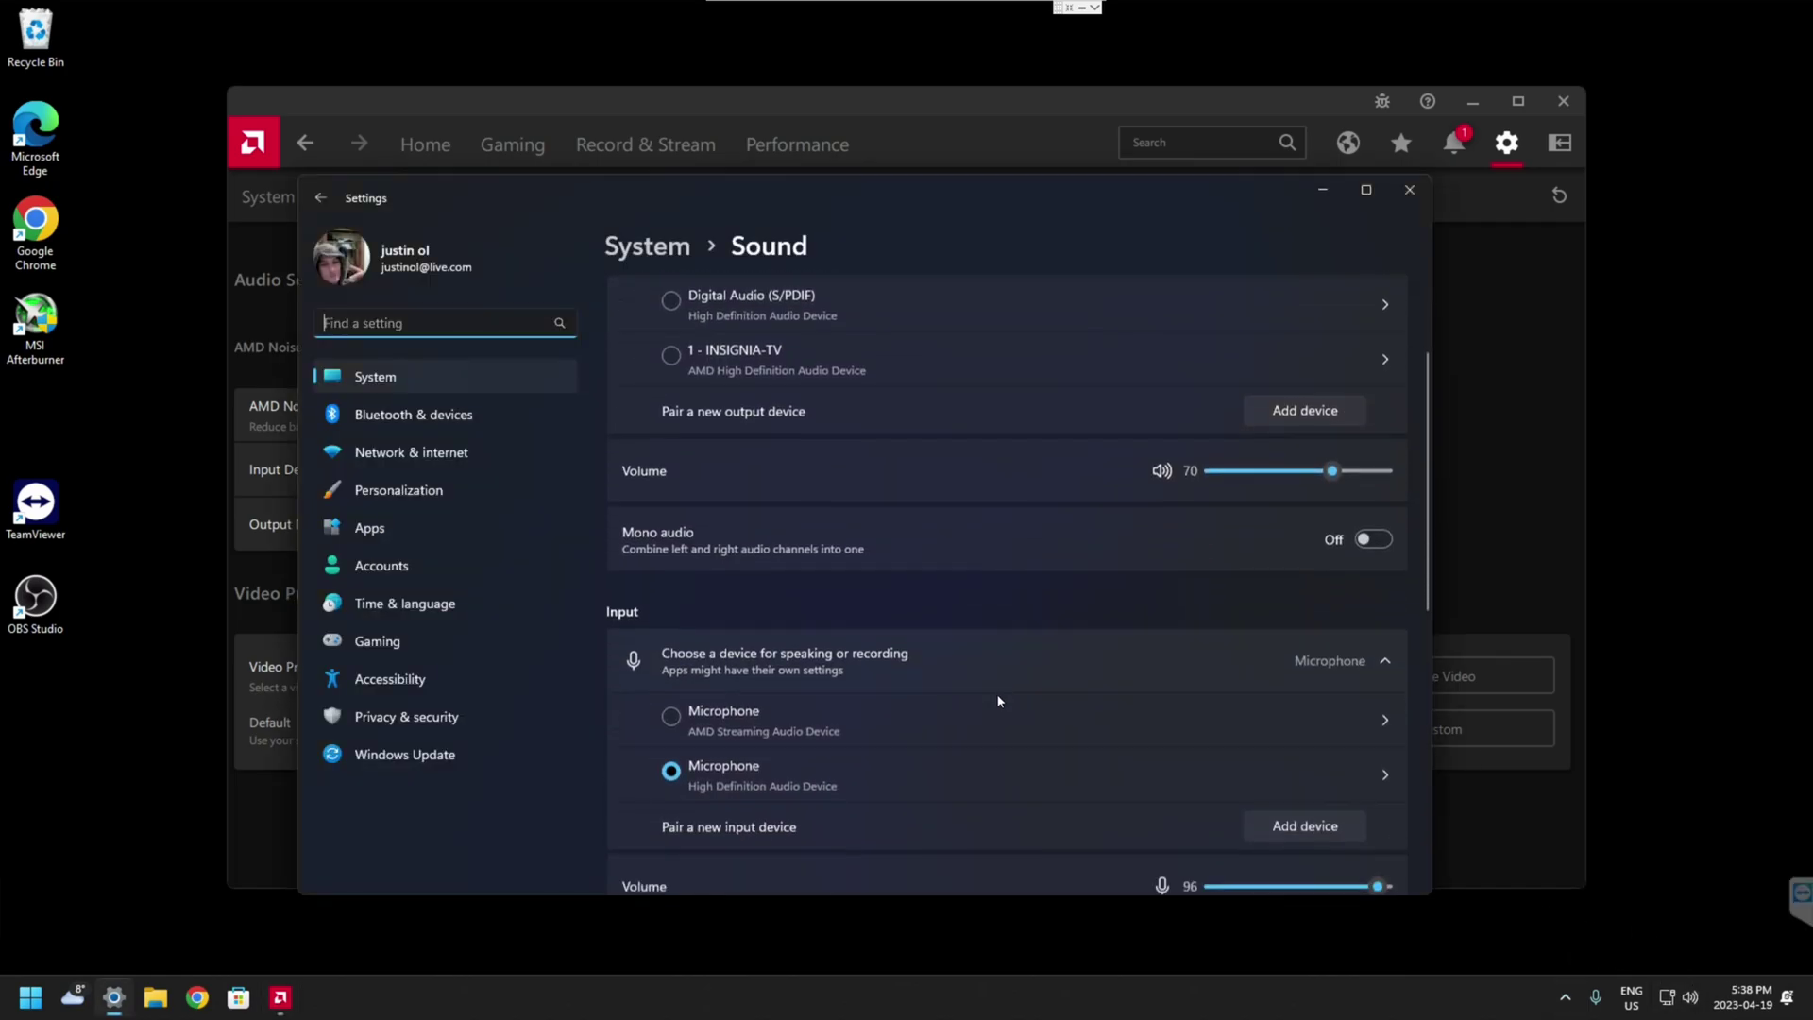
scroll(745, 683, "down", 2)
left_click(668, 650)
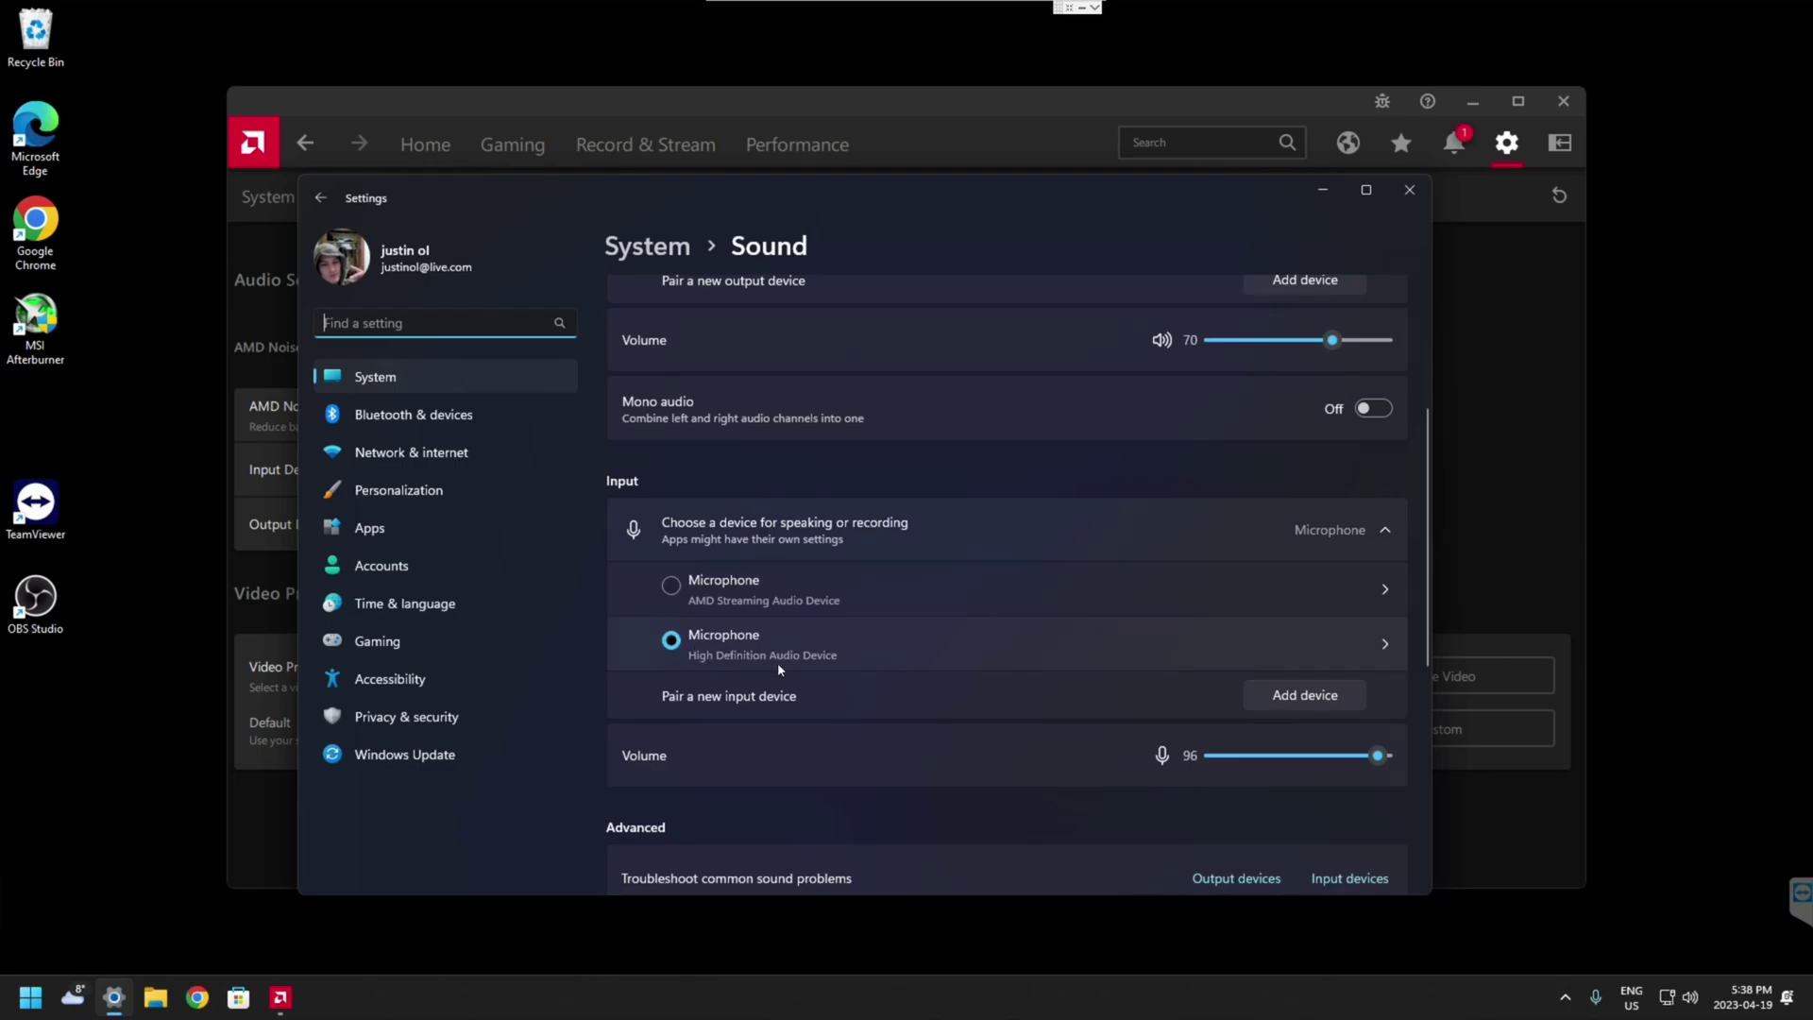
left_click(1411, 189)
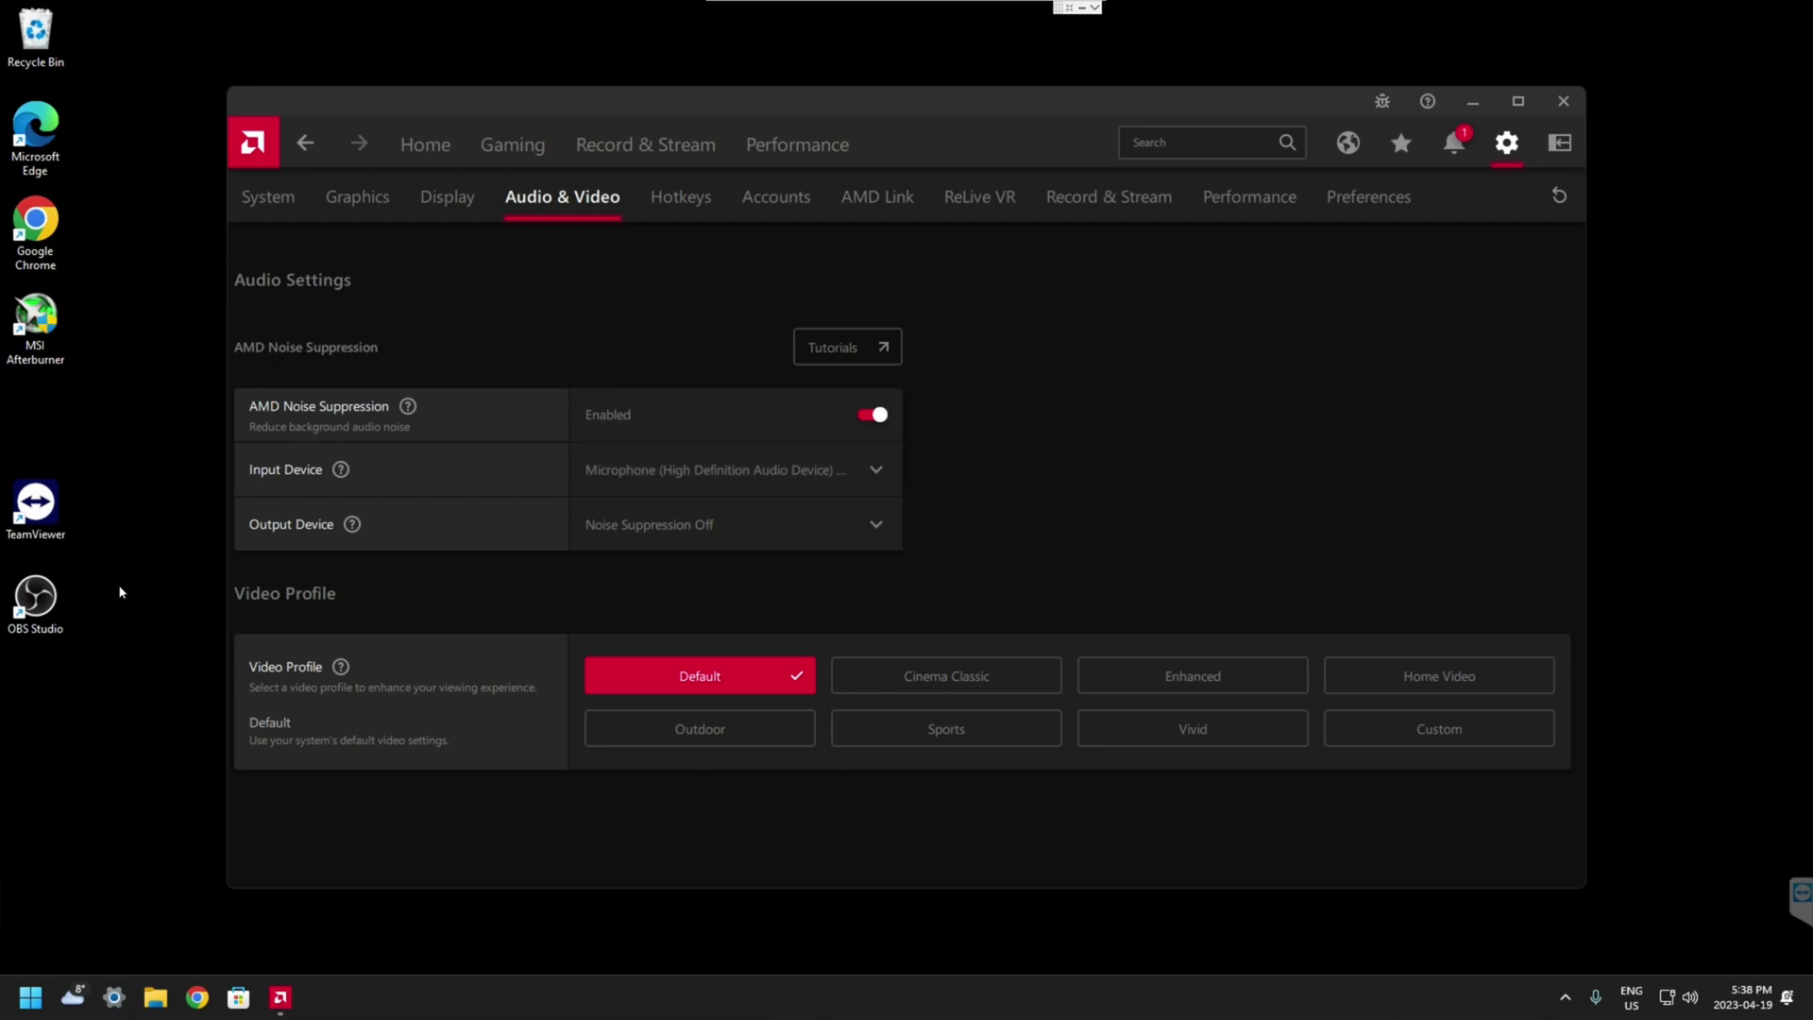
Launch OBS and set the Mic/Aux device to Microphone (AMD Streaming Audio Device).
double_click(44, 602)
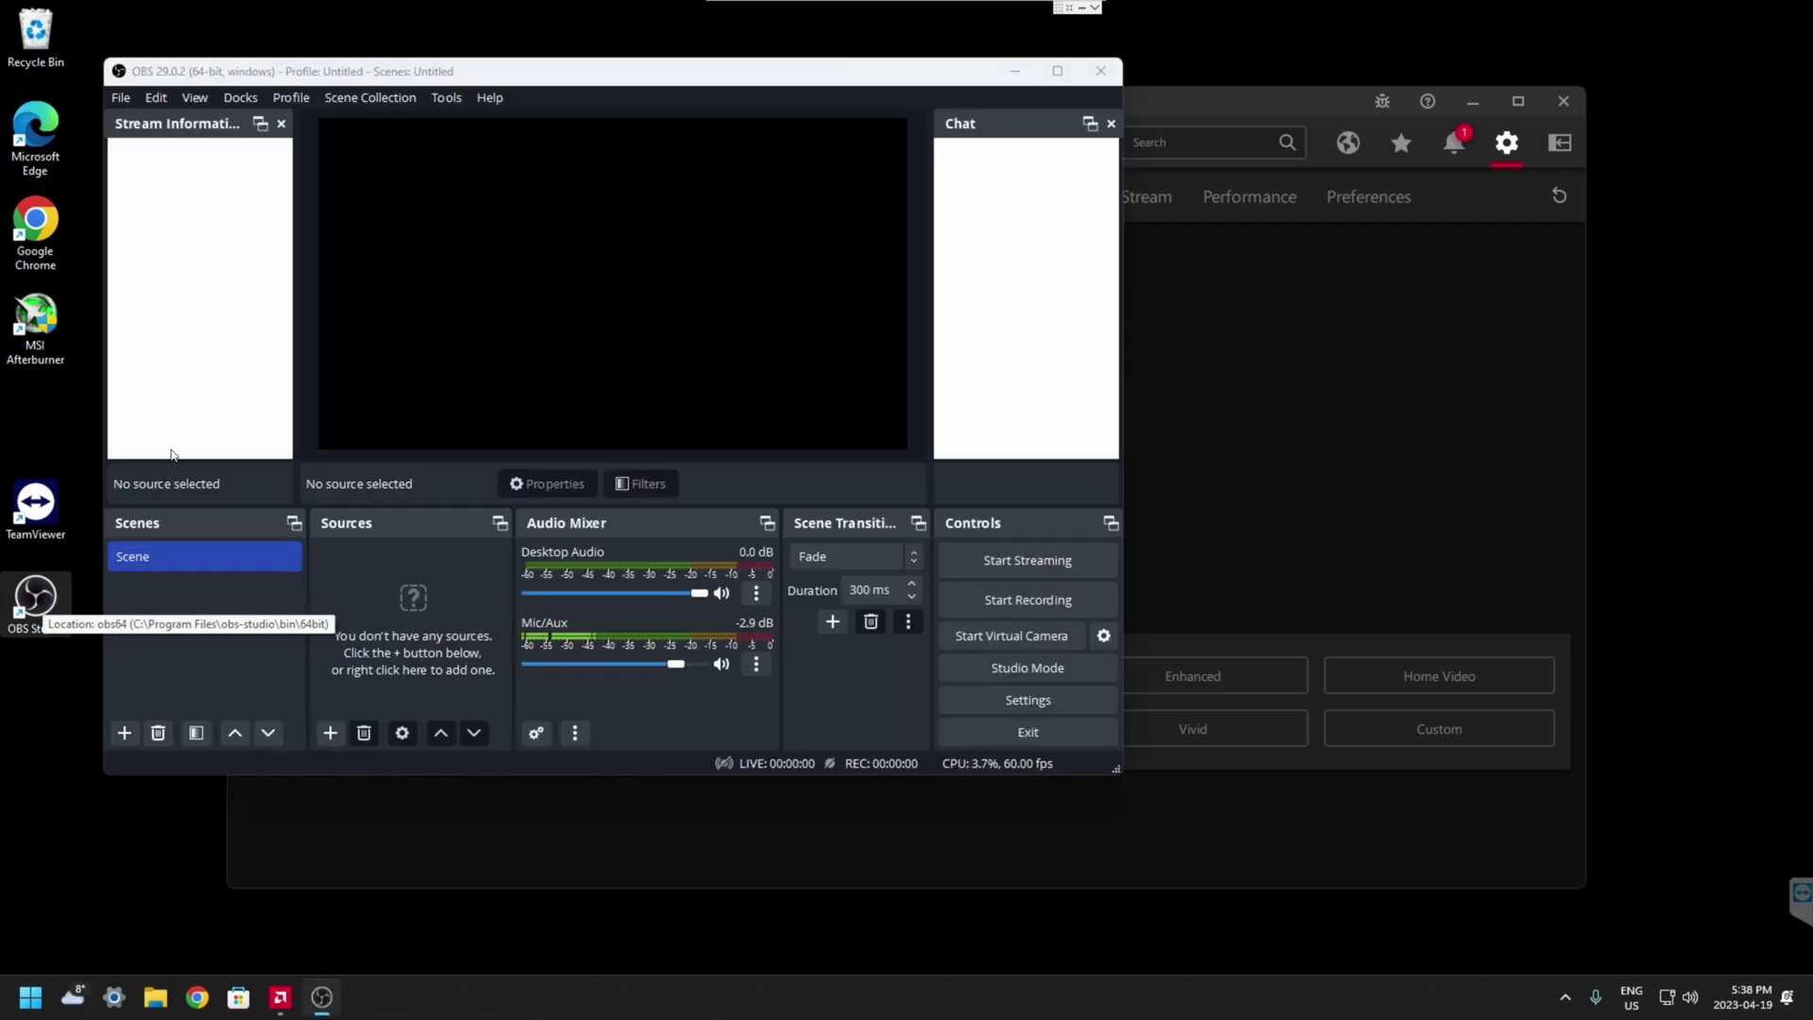
left_click_drag(697, 79, 748, 93)
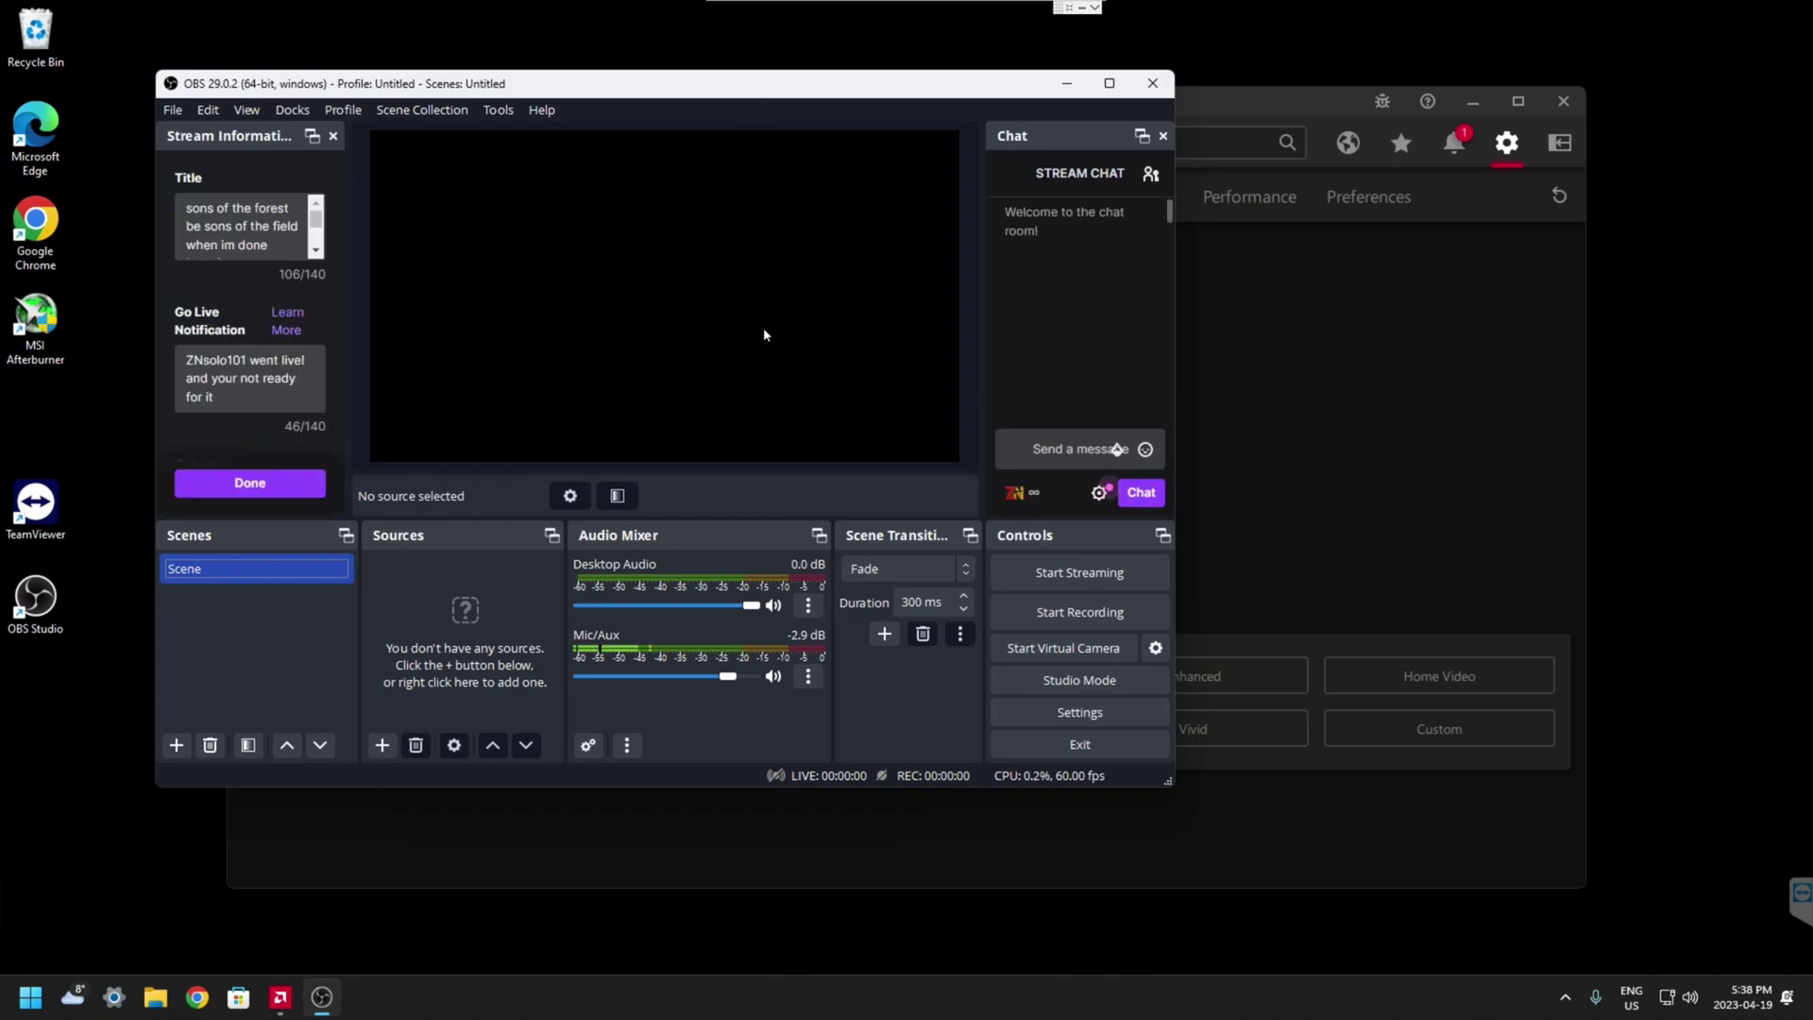
left_click(809, 675)
left_click(851, 945)
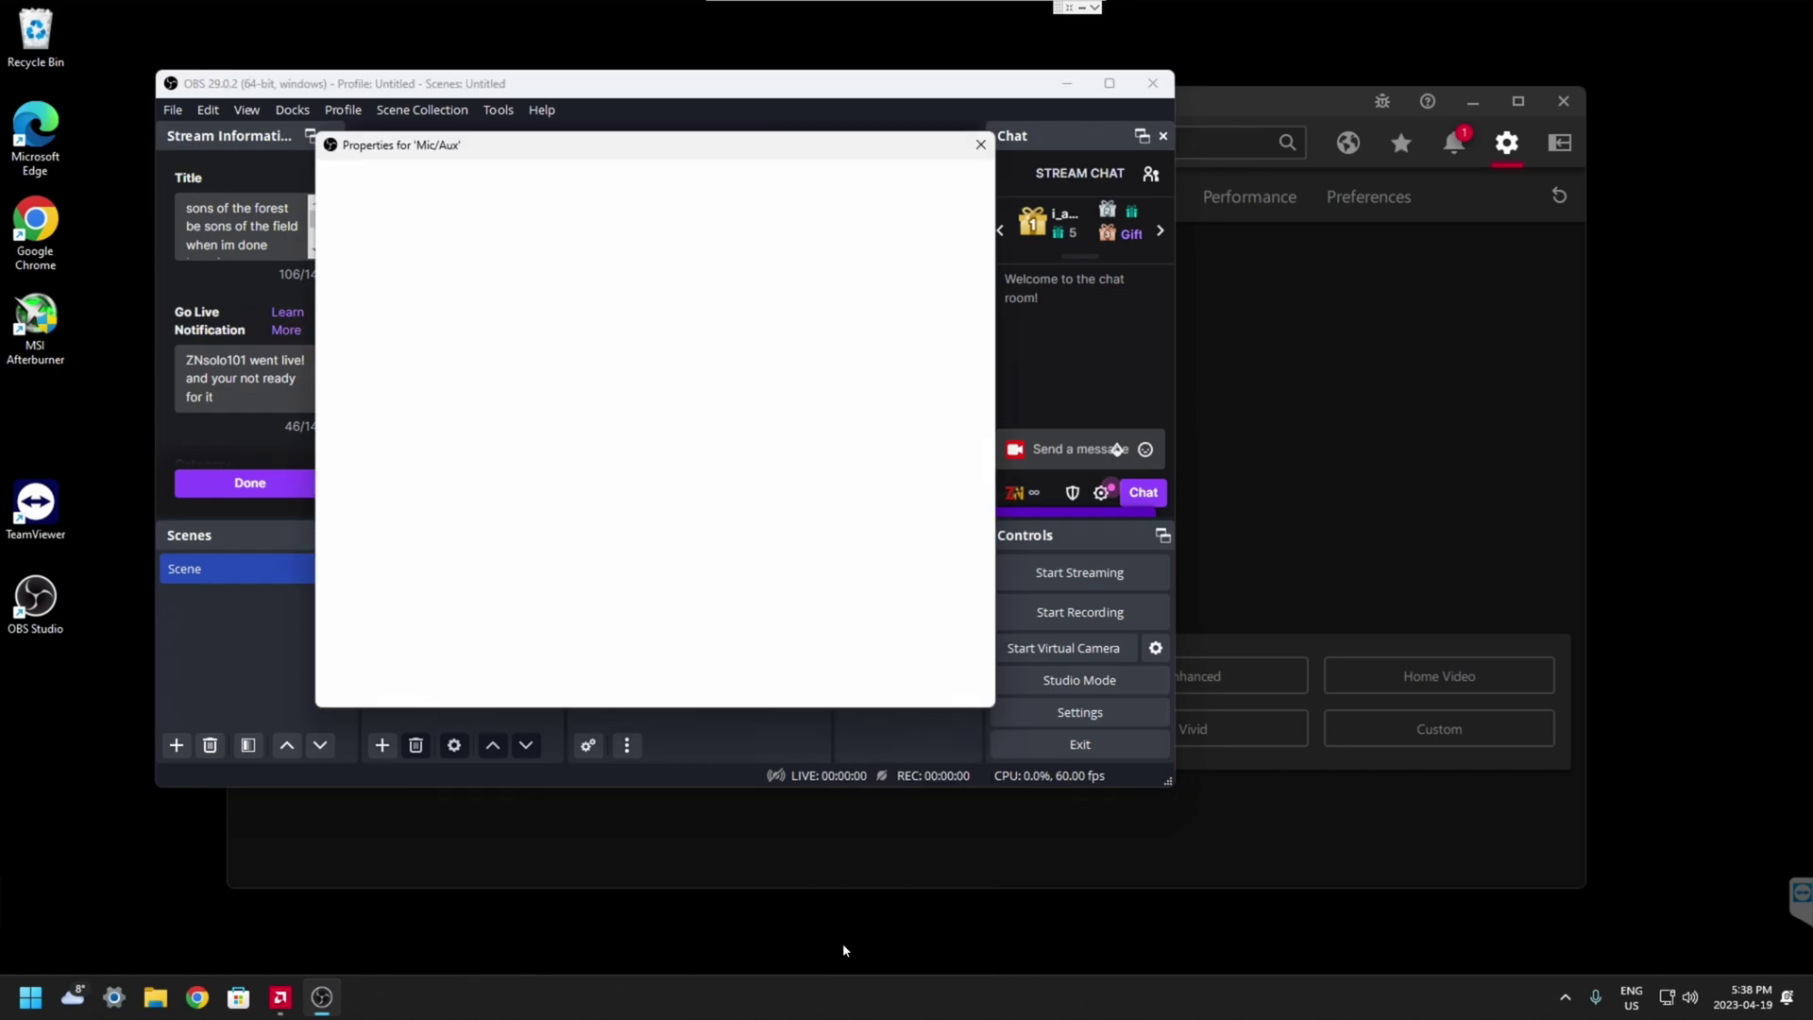
left_click(468, 199)
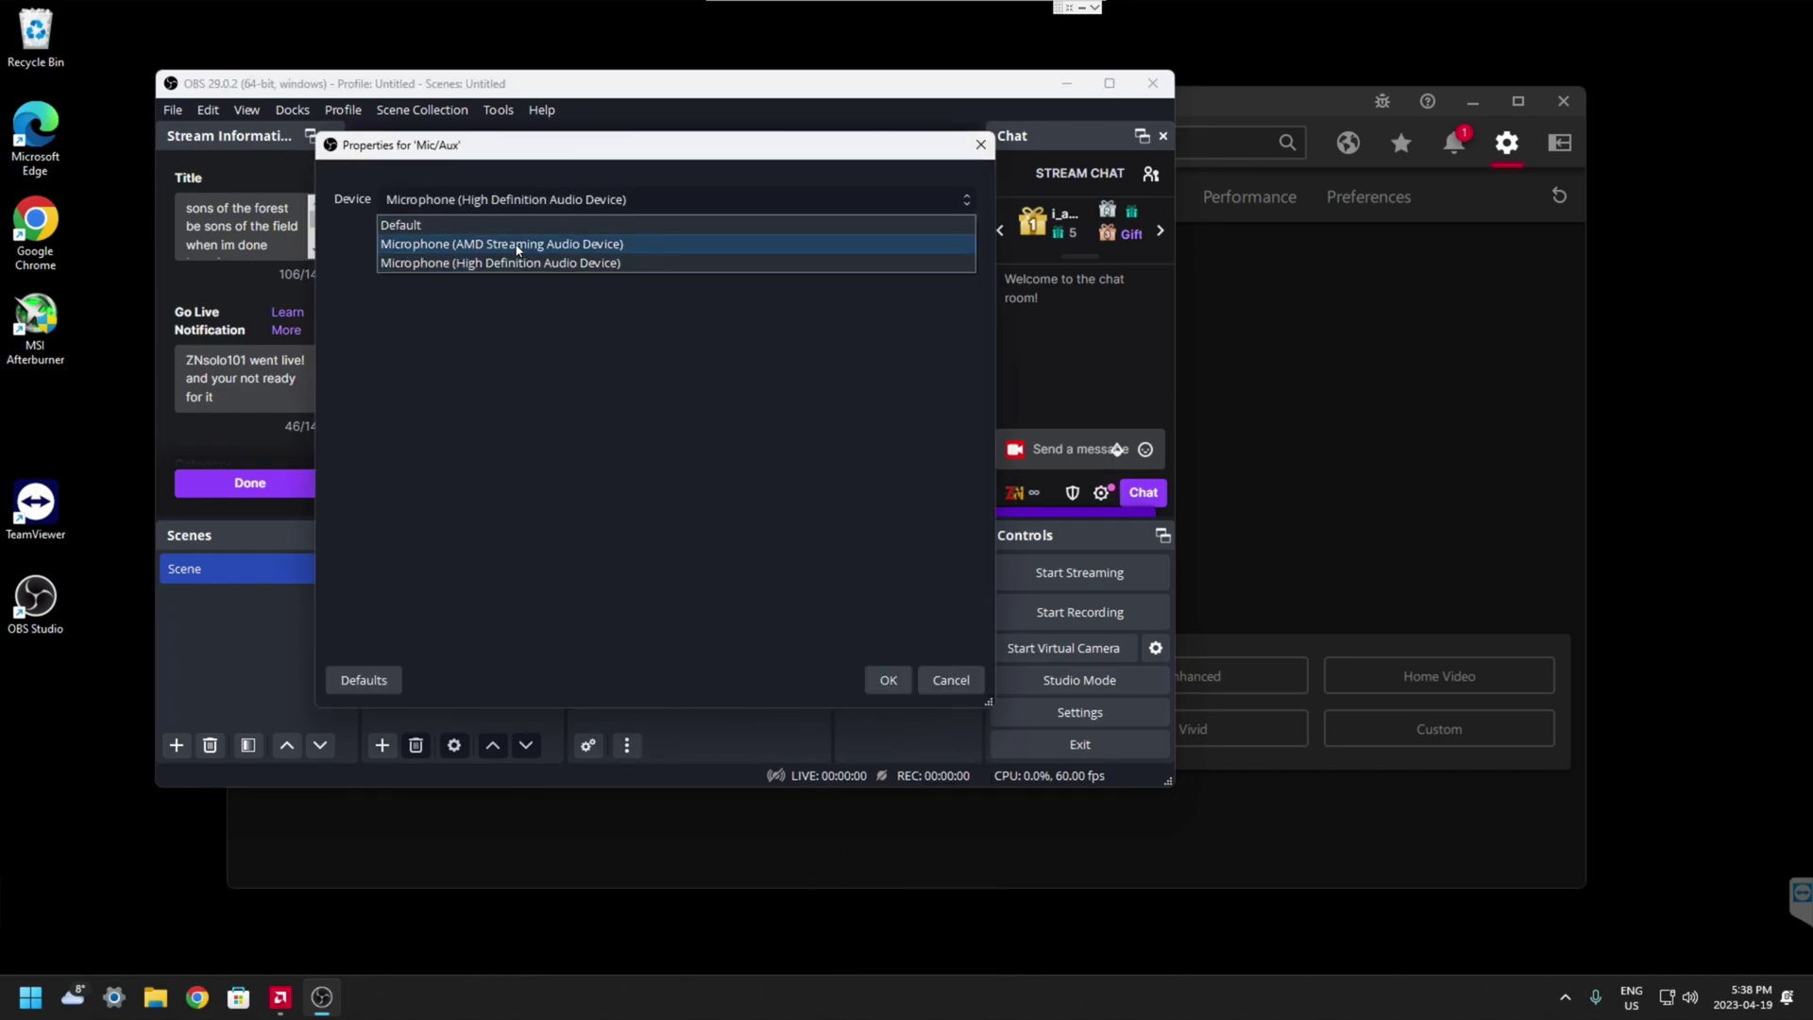
left_click(583, 246)
left_click(887, 677)
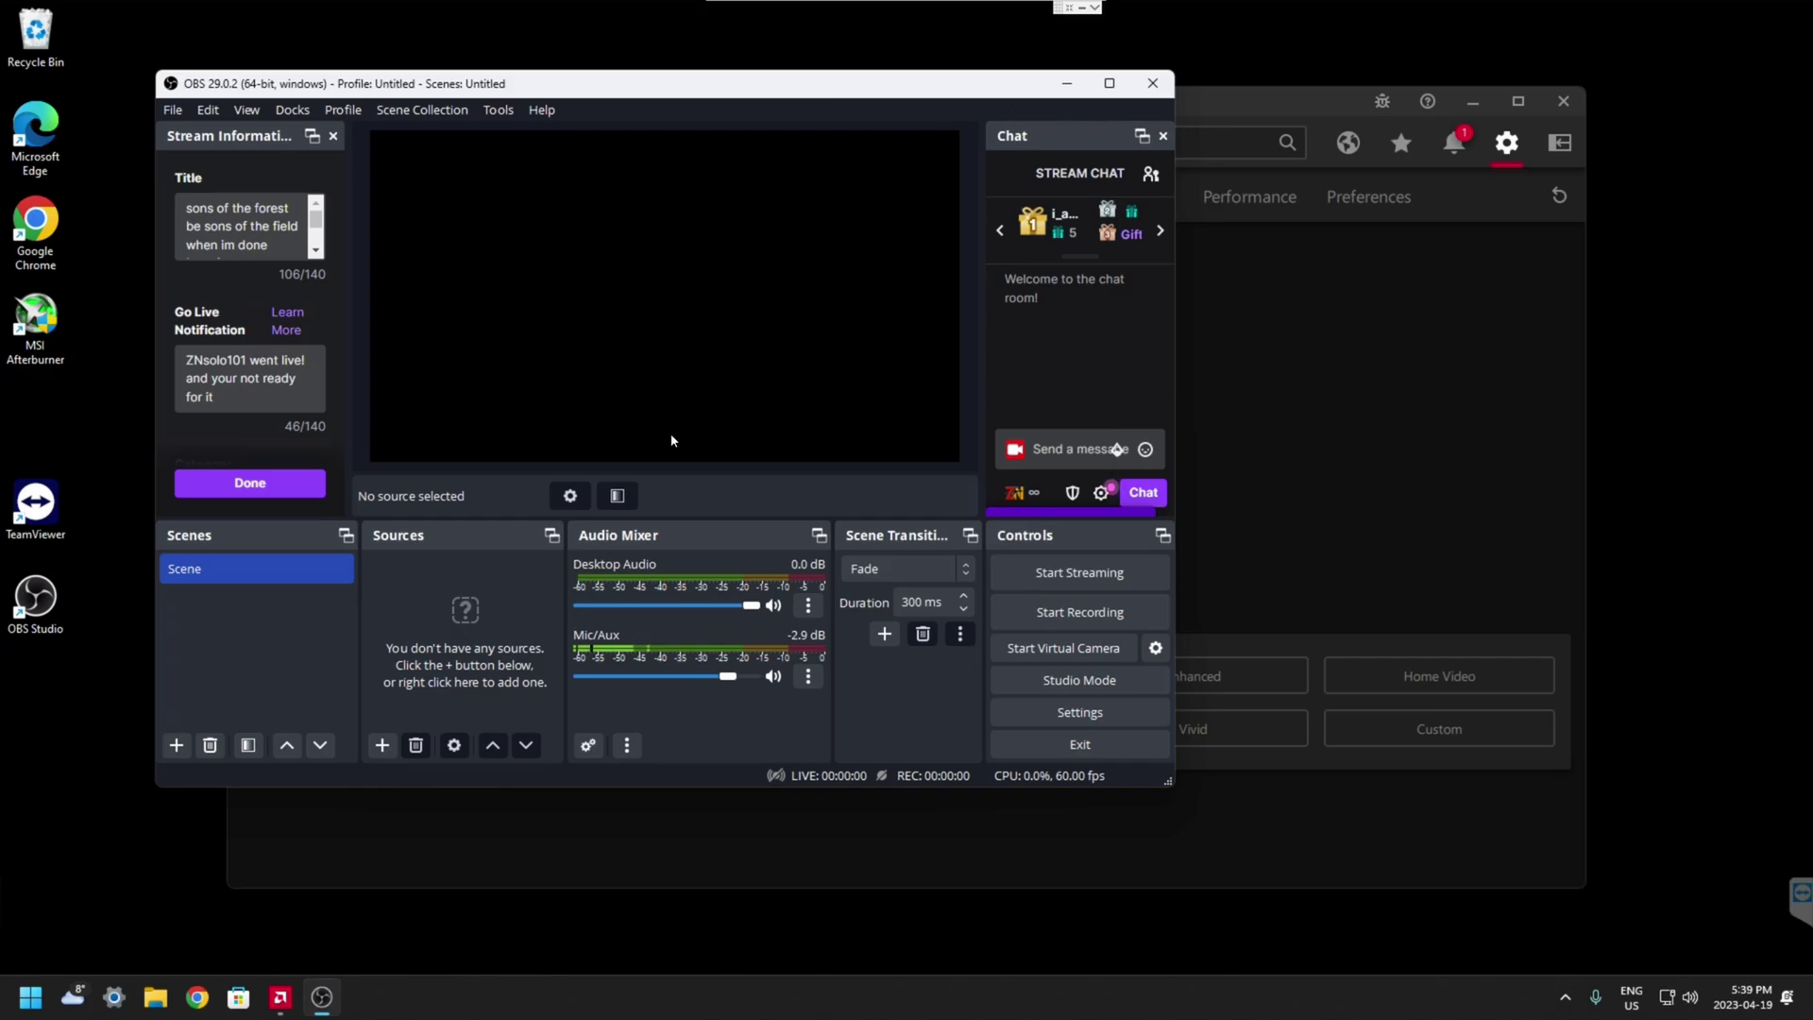
left_click(1261, 110)
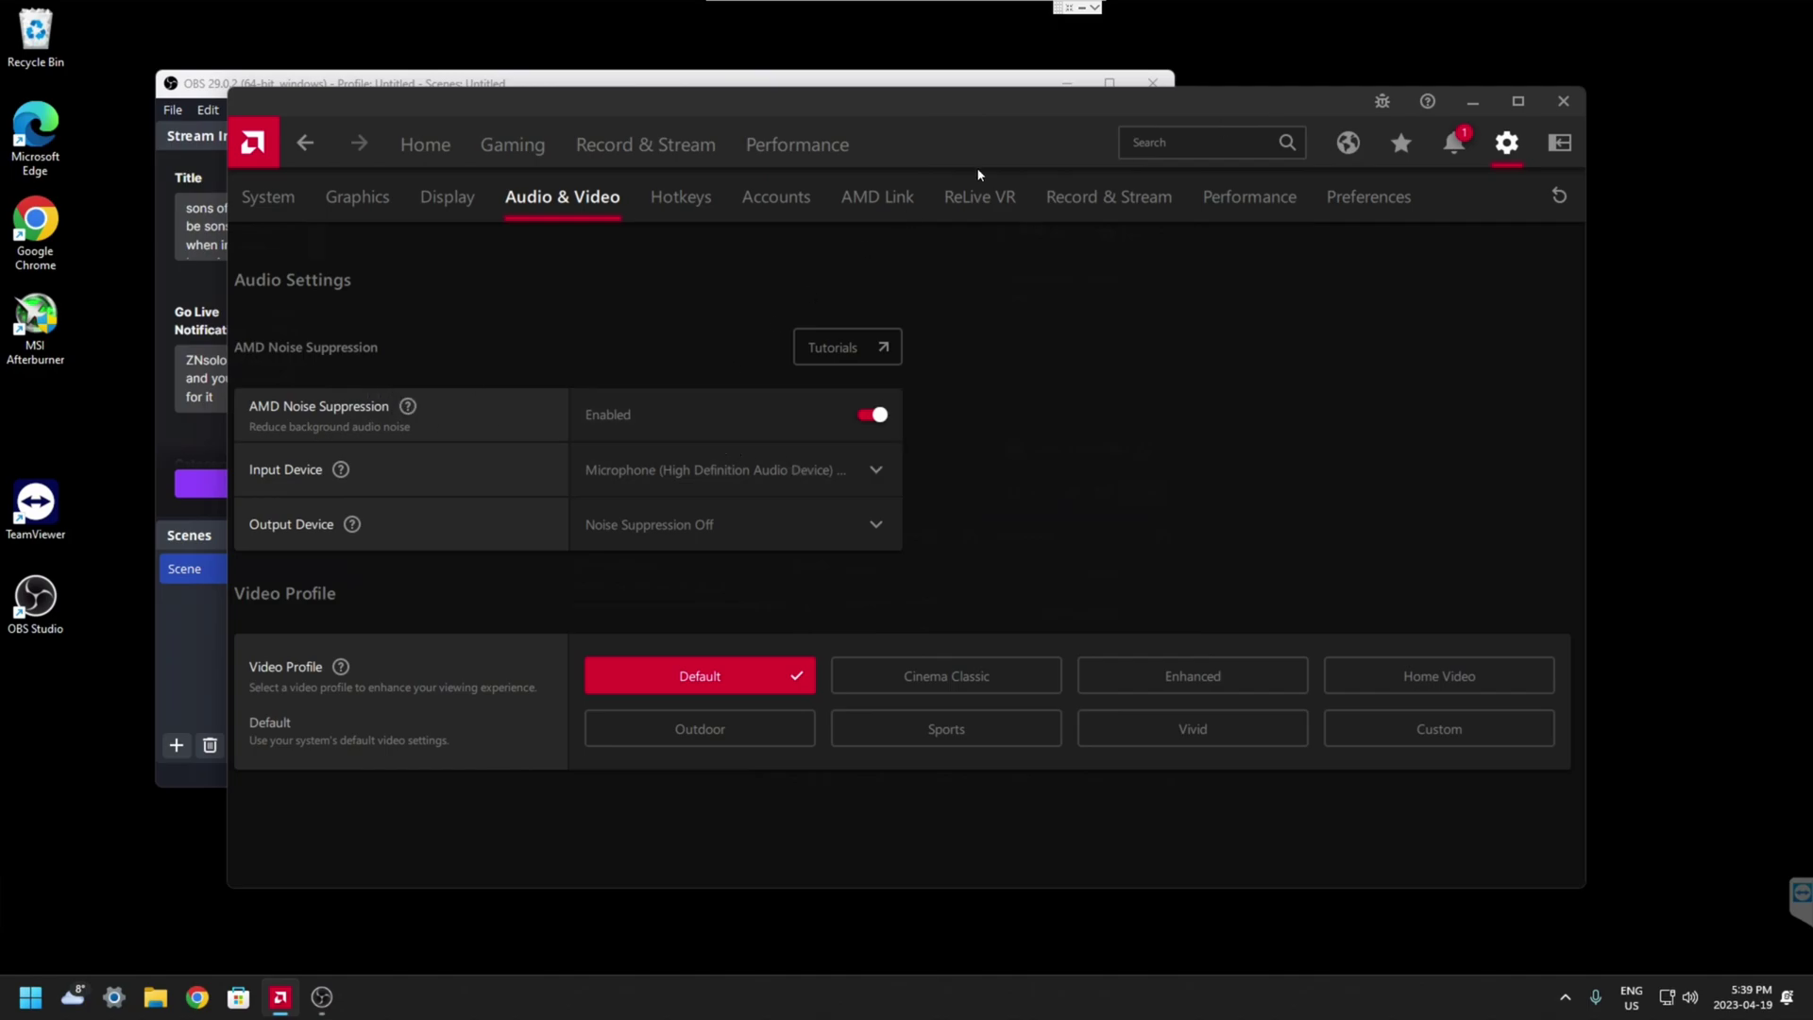
left_click_drag(1019, 106, 1116, 166)
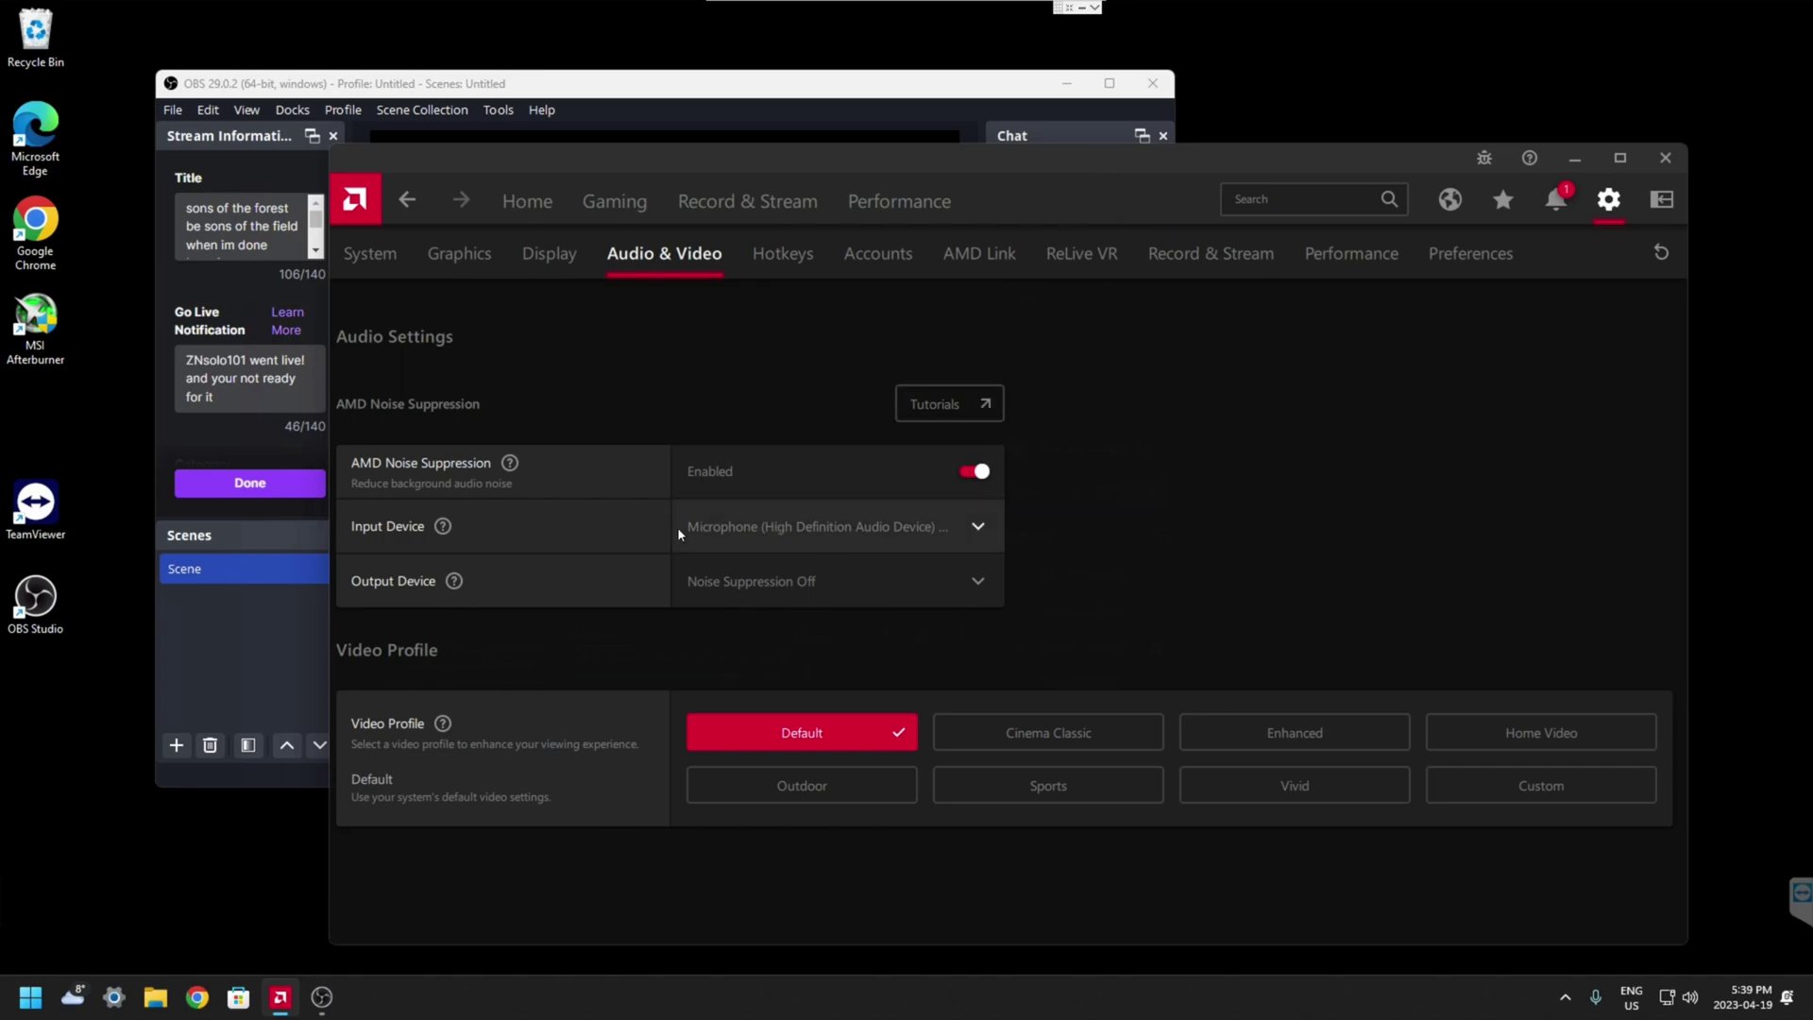
left_click_drag(903, 163, 947, 148)
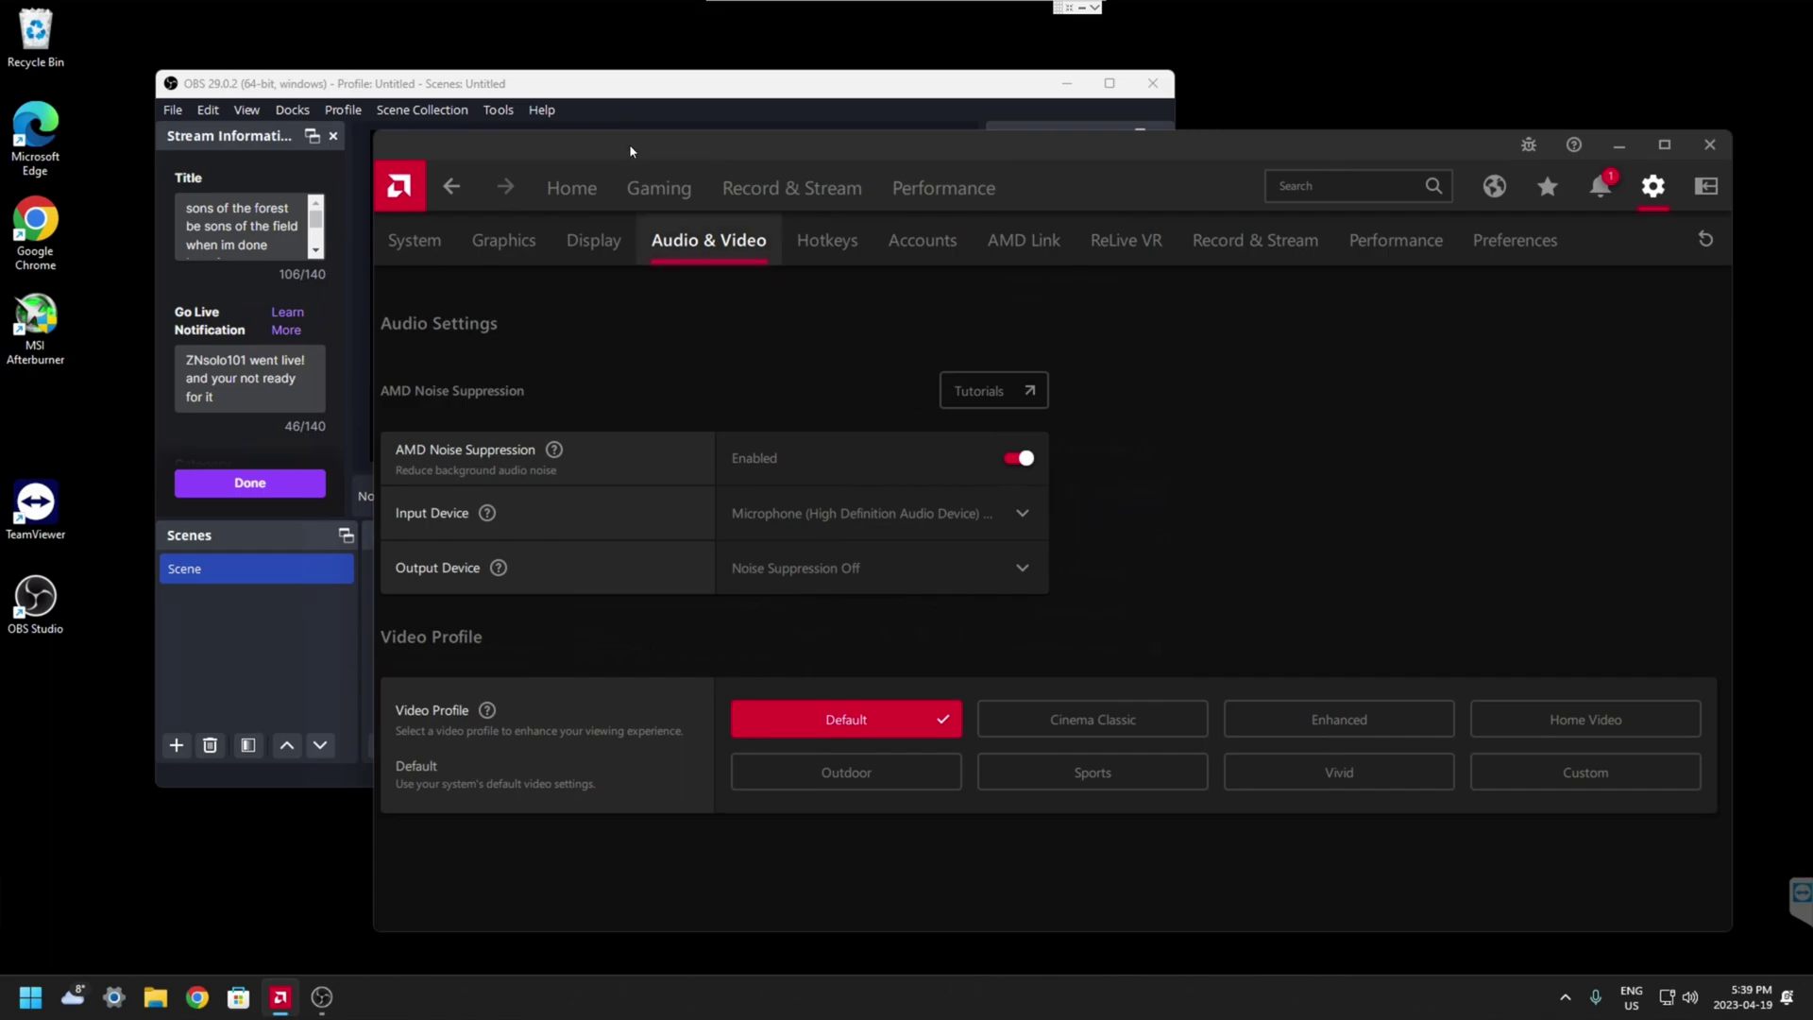
left_click(675, 85)
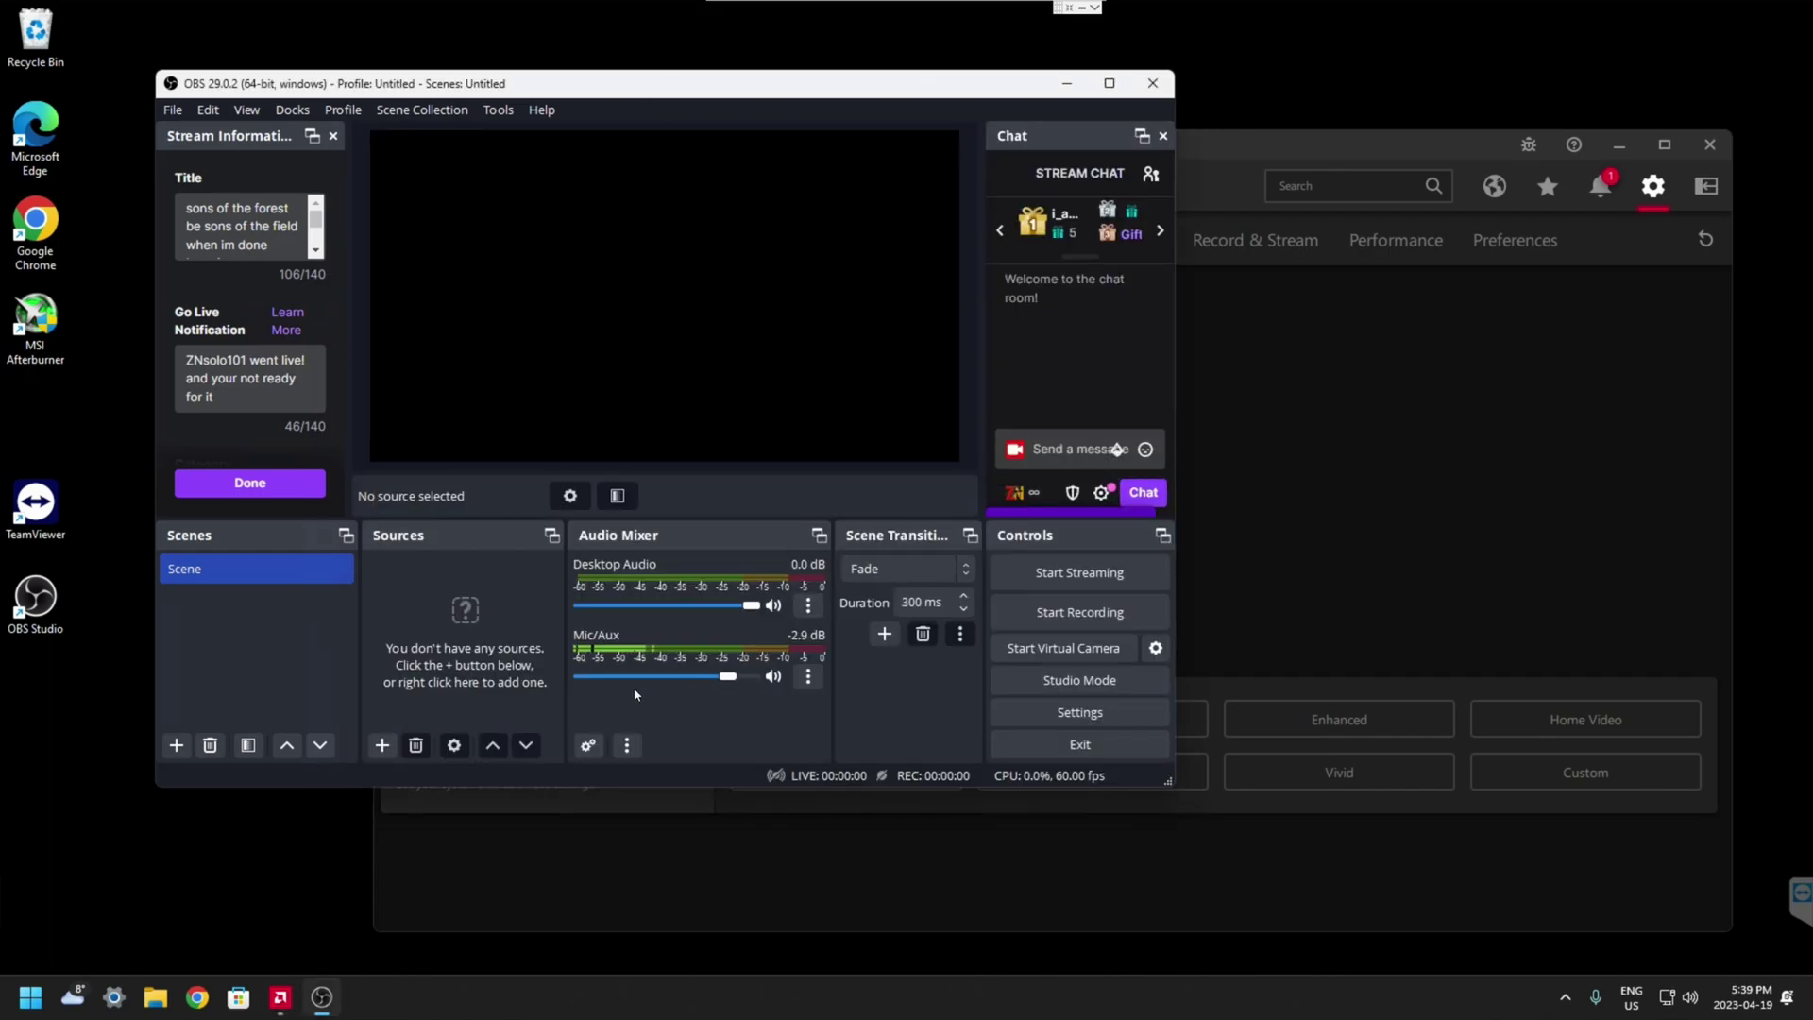